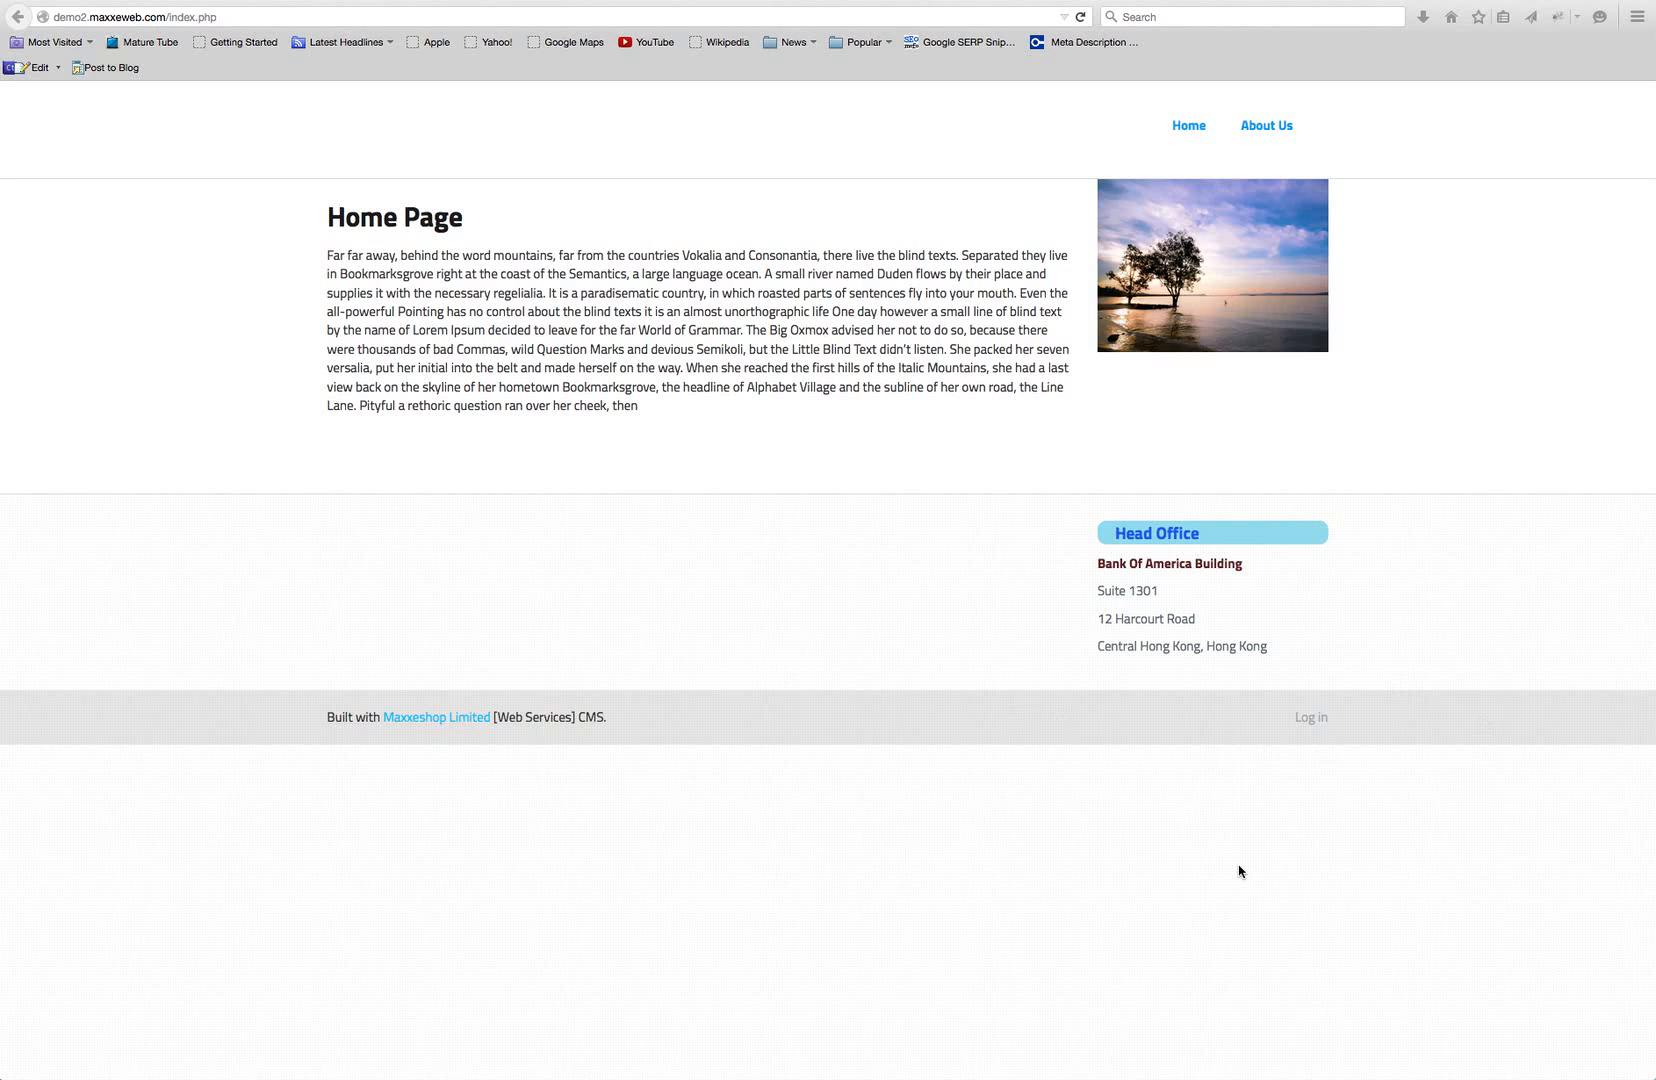
Log in to the website with the prefilled admin credentials and open the About Us page
click(1312, 724)
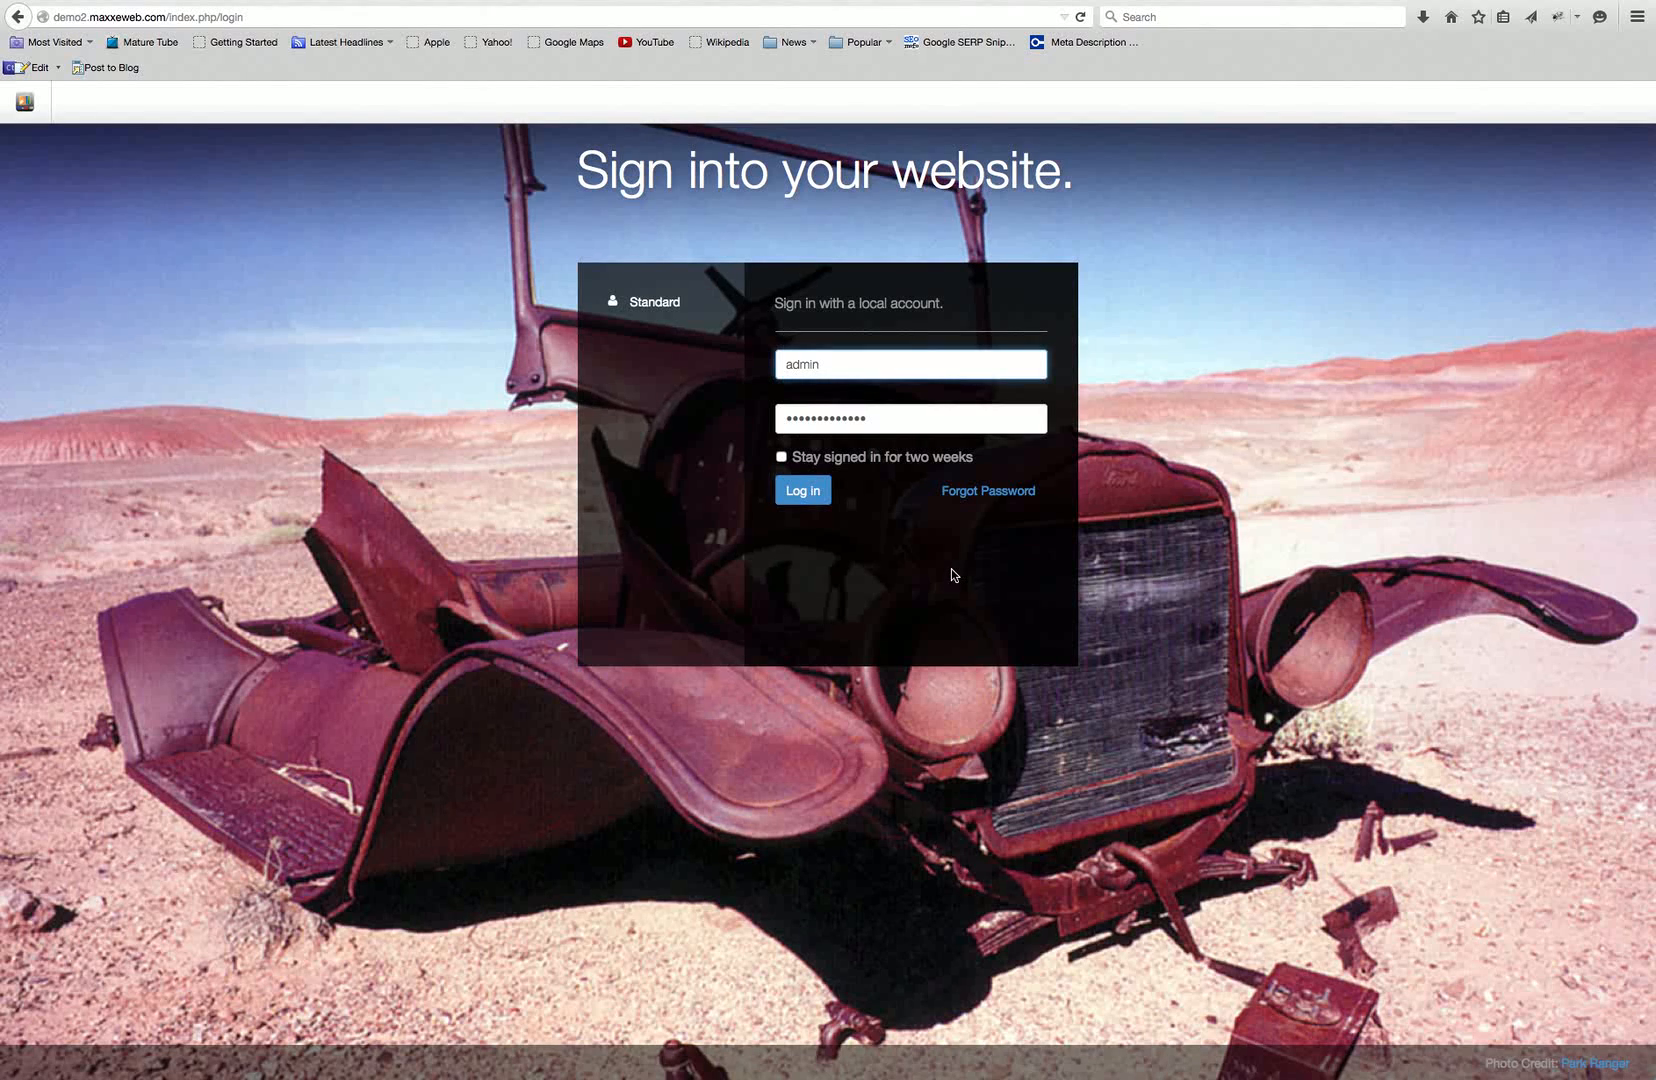
click(805, 494)
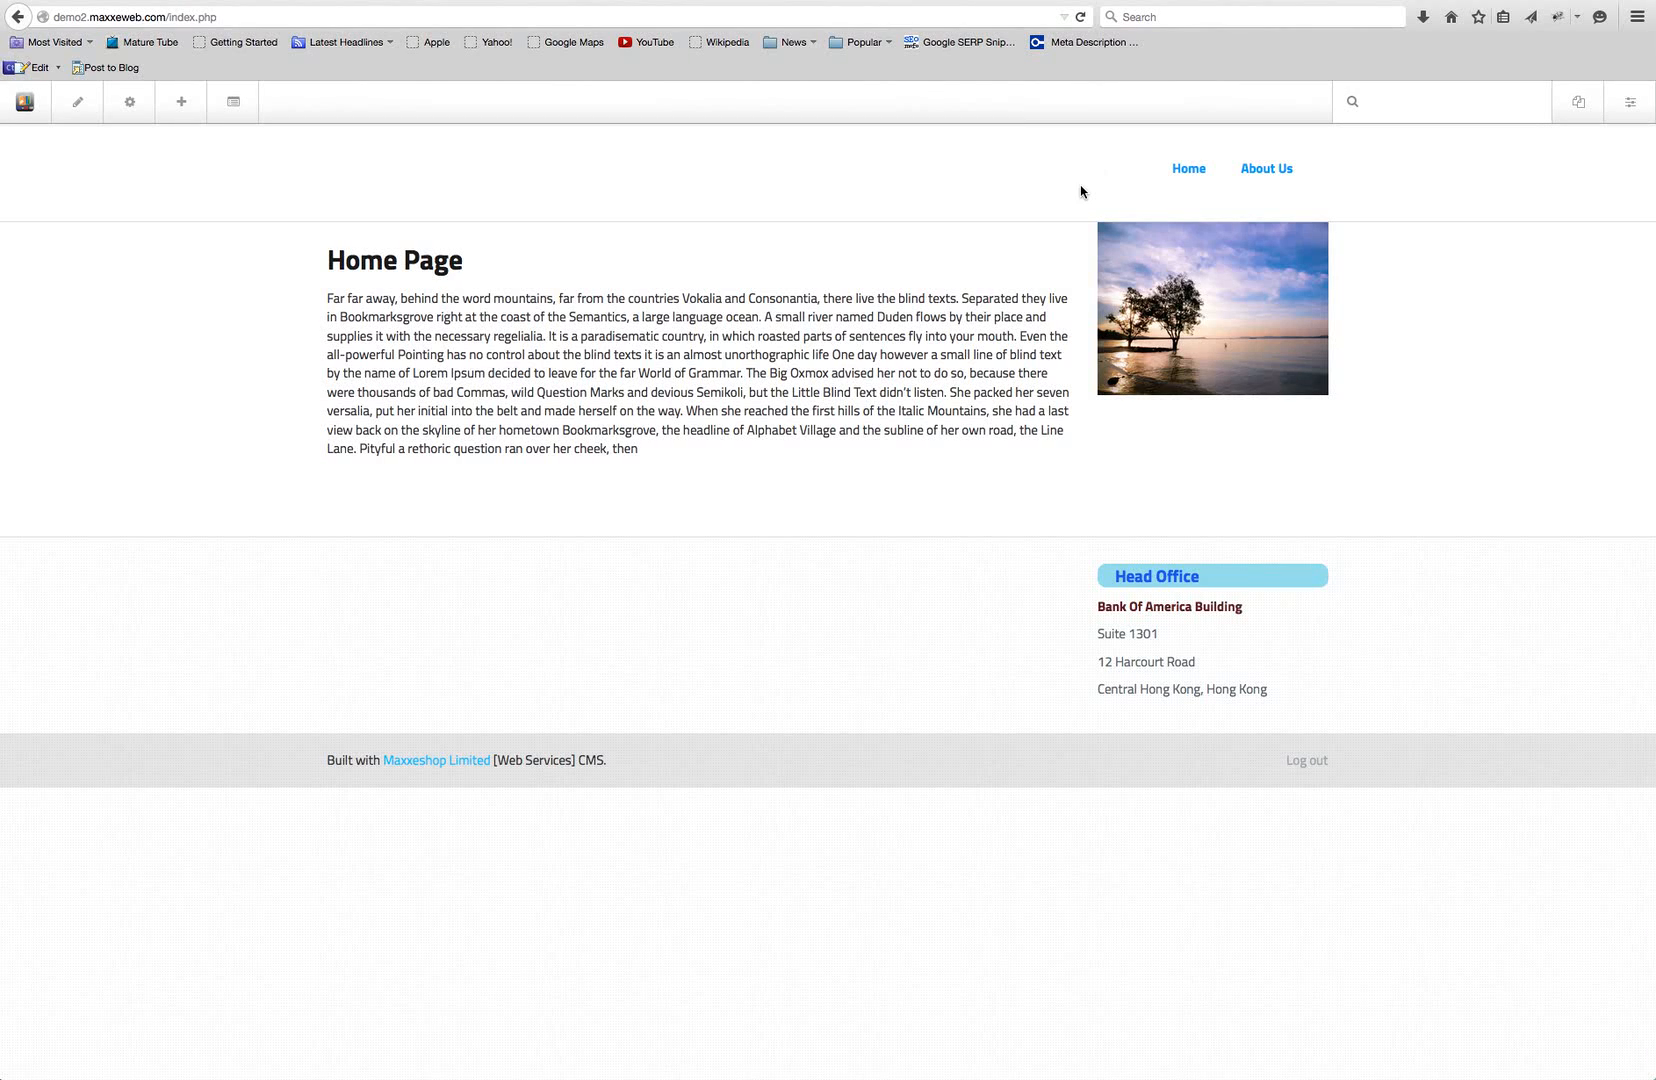
mouse_move(1280, 181)
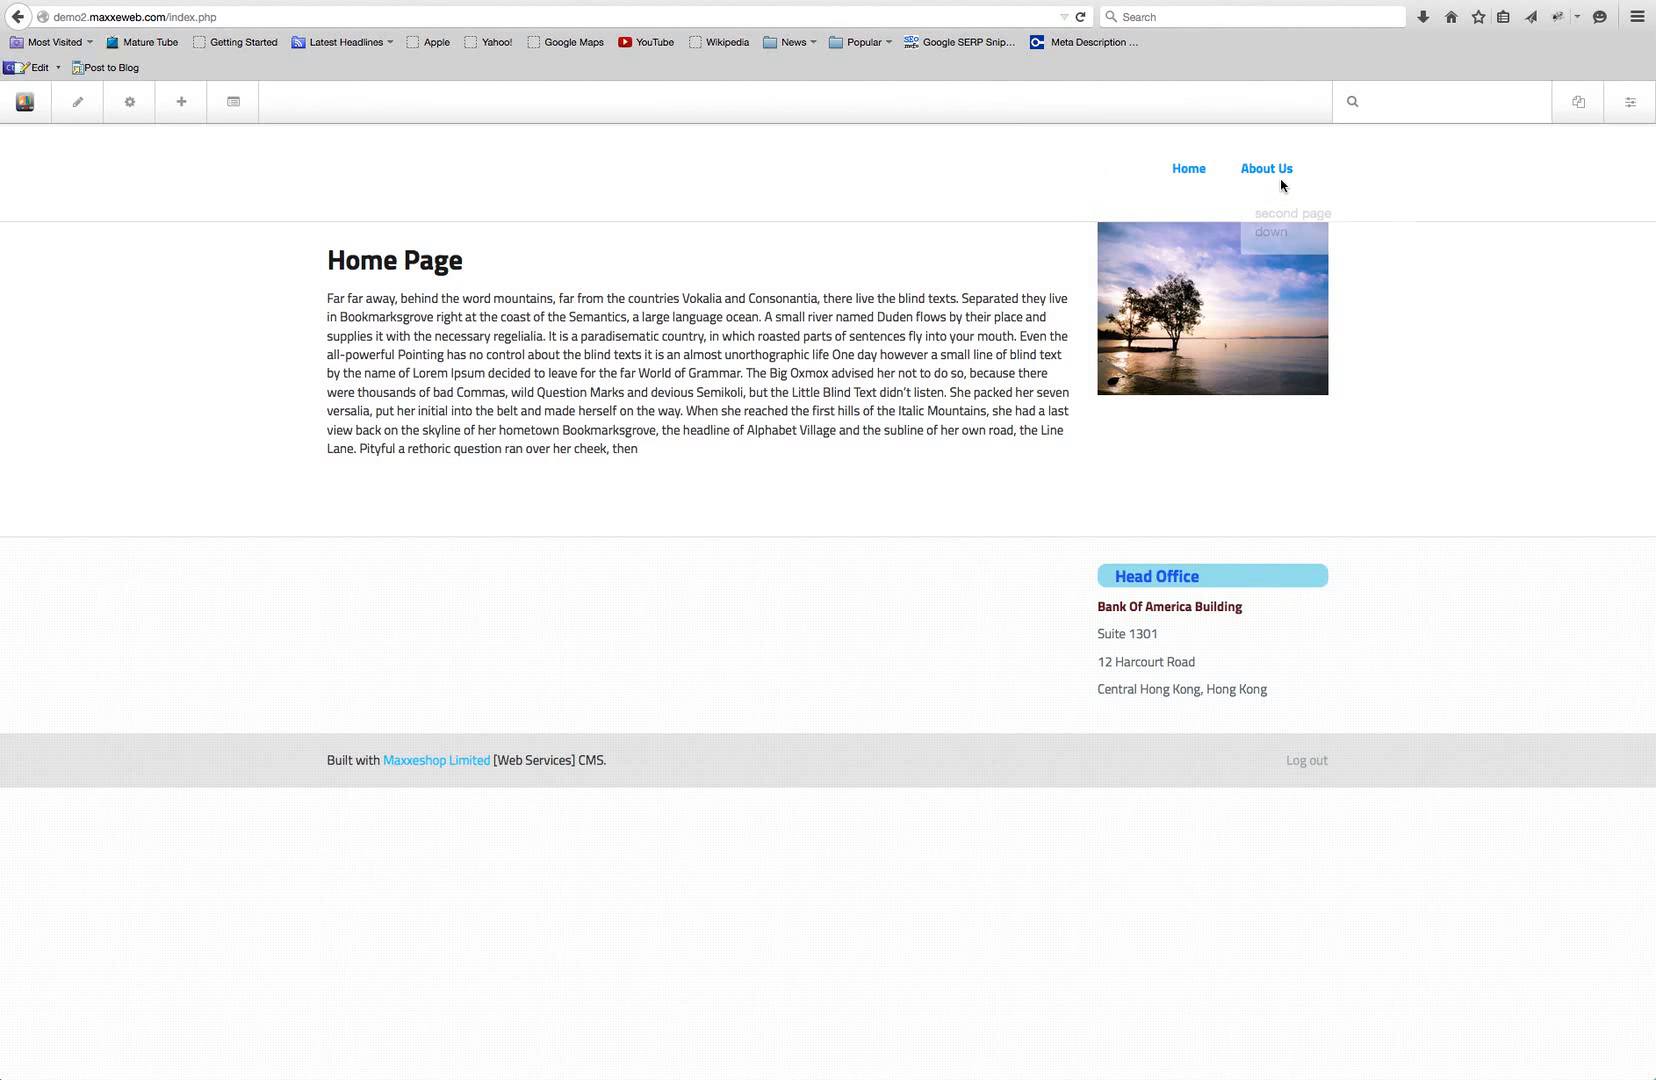
click(1275, 178)
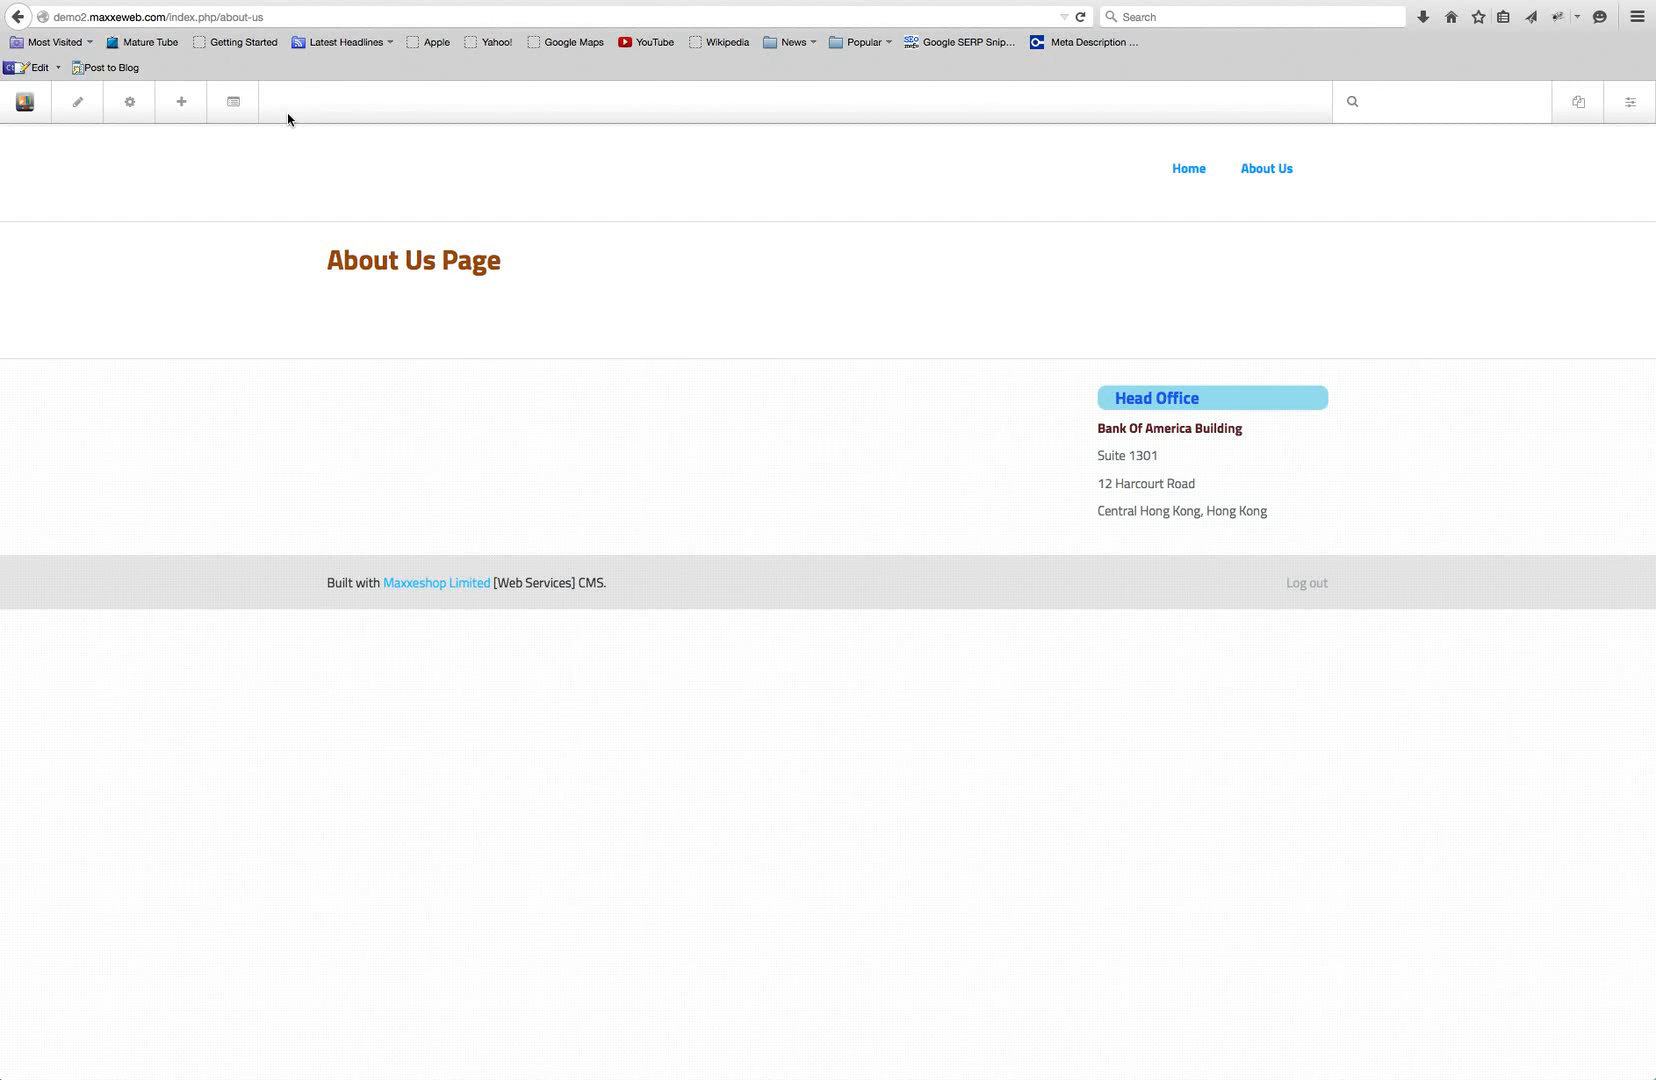
Customize the page theme with the Night Road preset and apply this design to the entire site
click(130, 112)
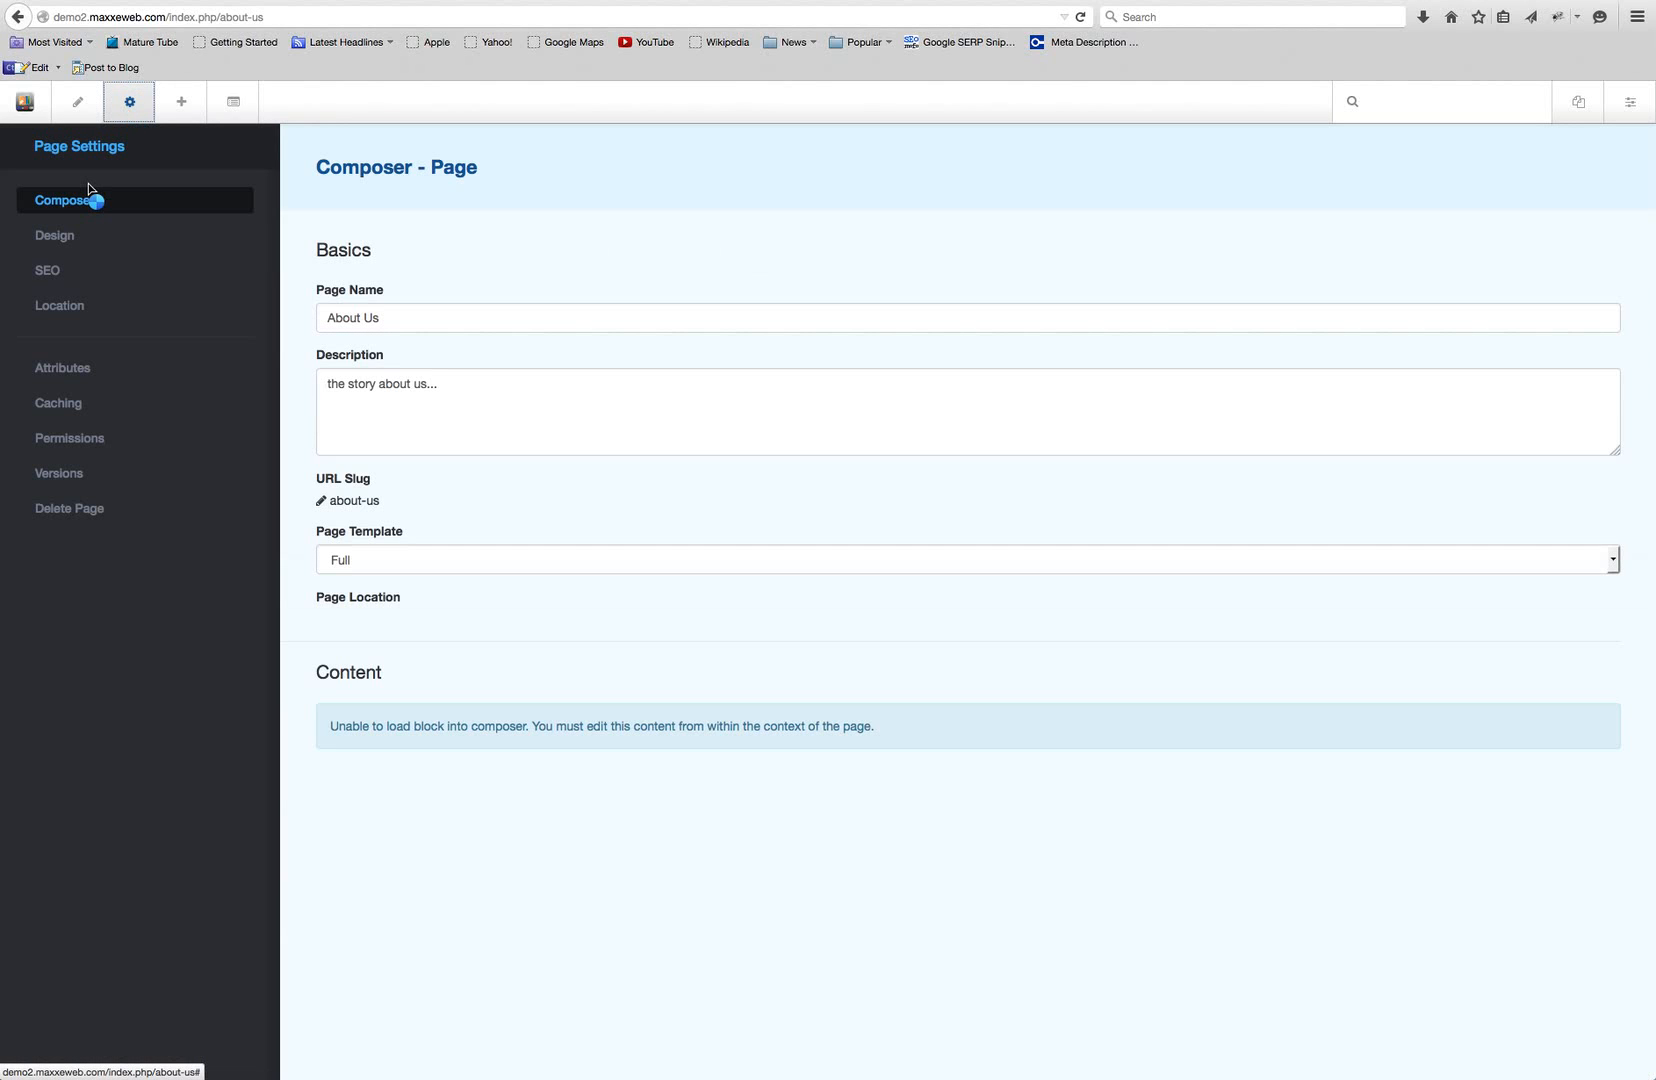
click(50, 238)
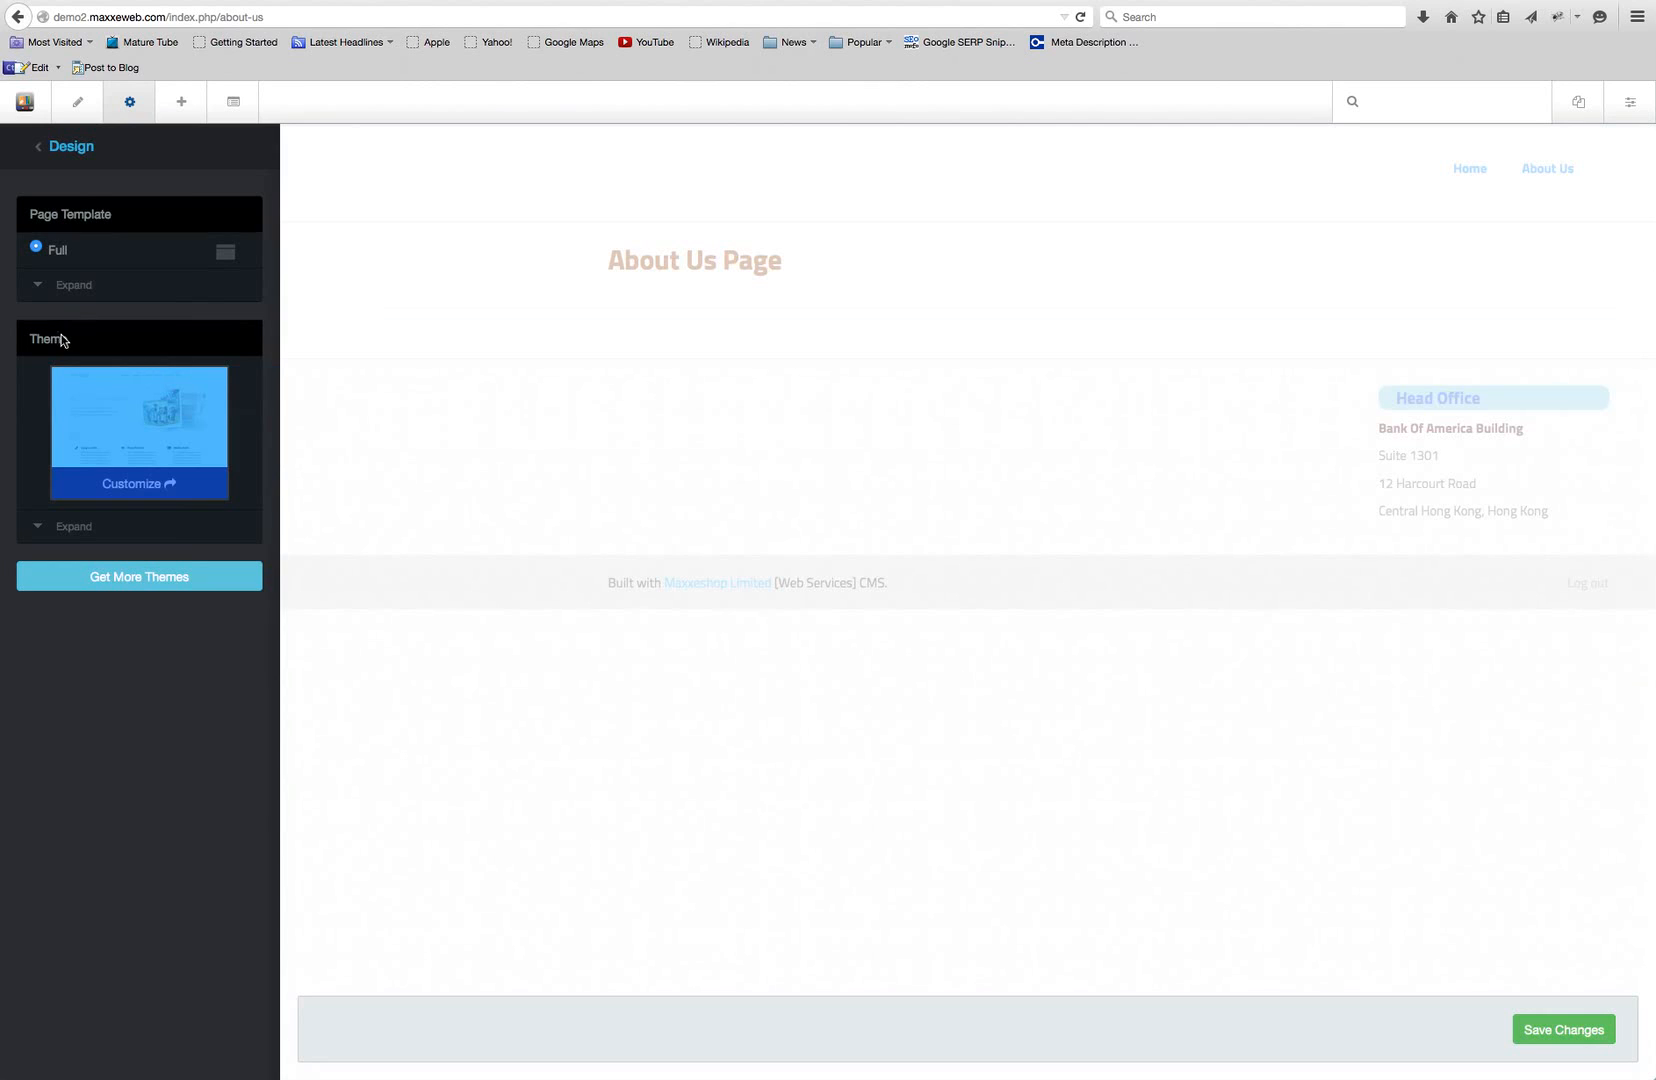
click(131, 487)
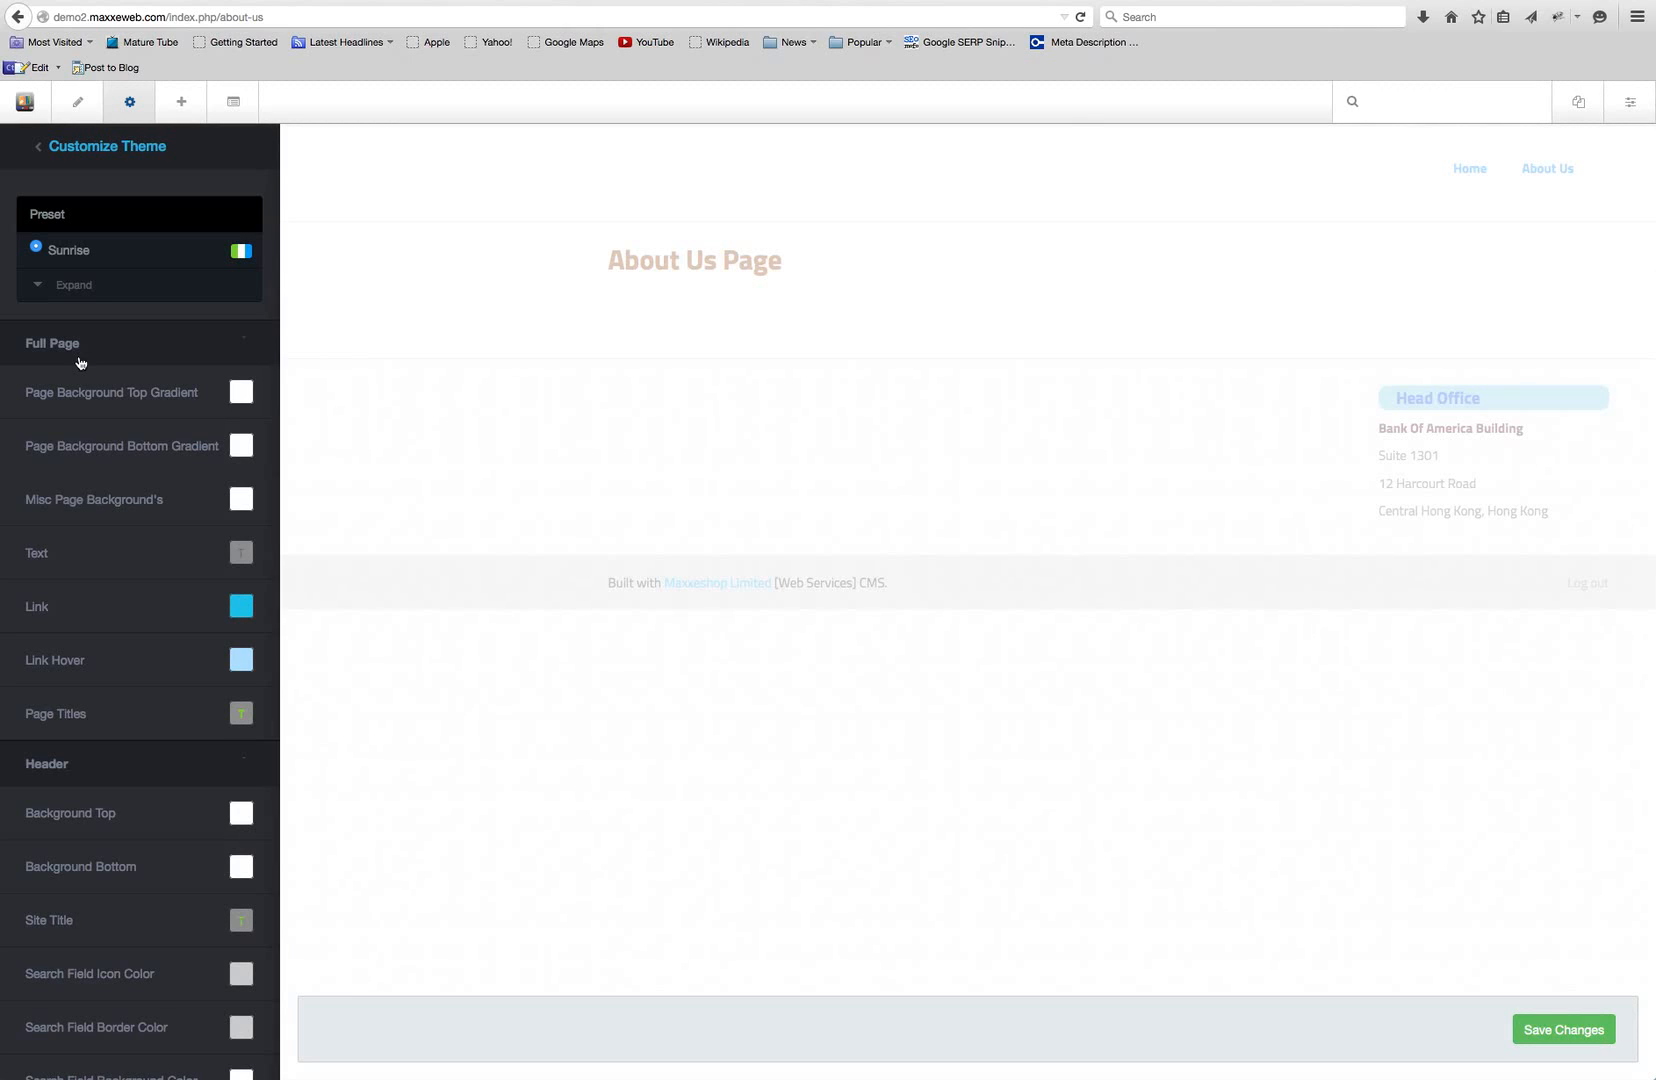
click(41, 288)
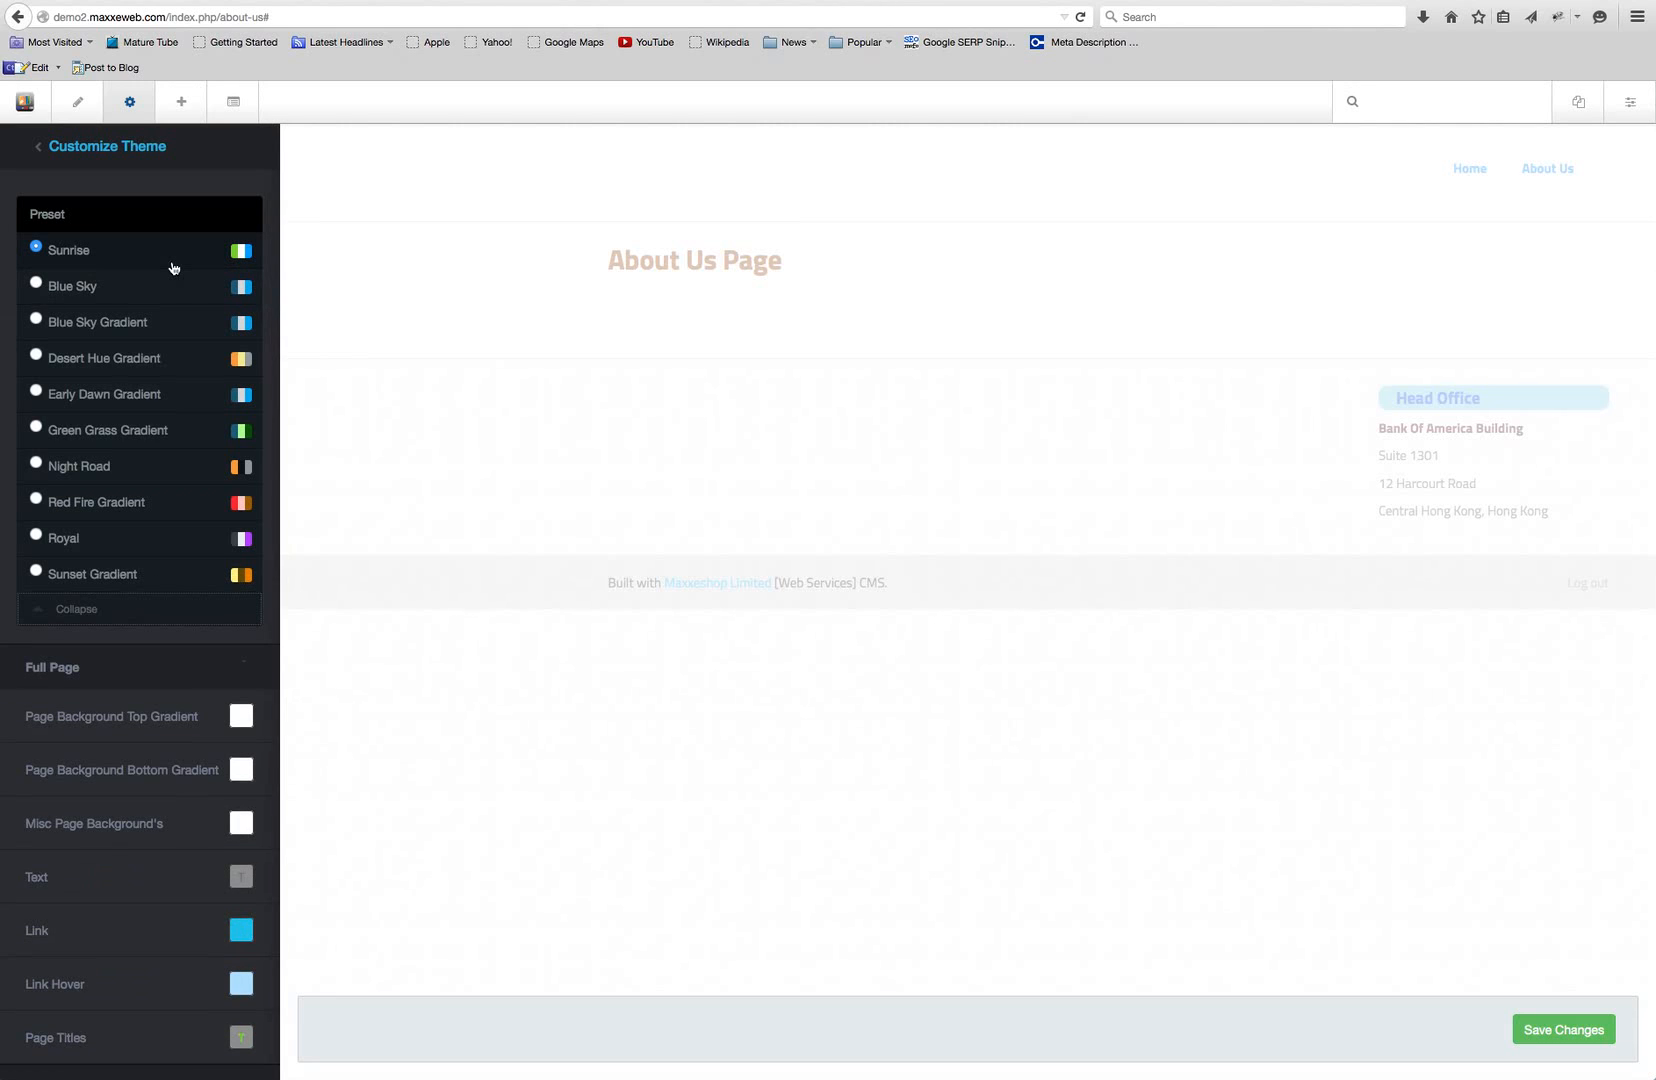
click(77, 476)
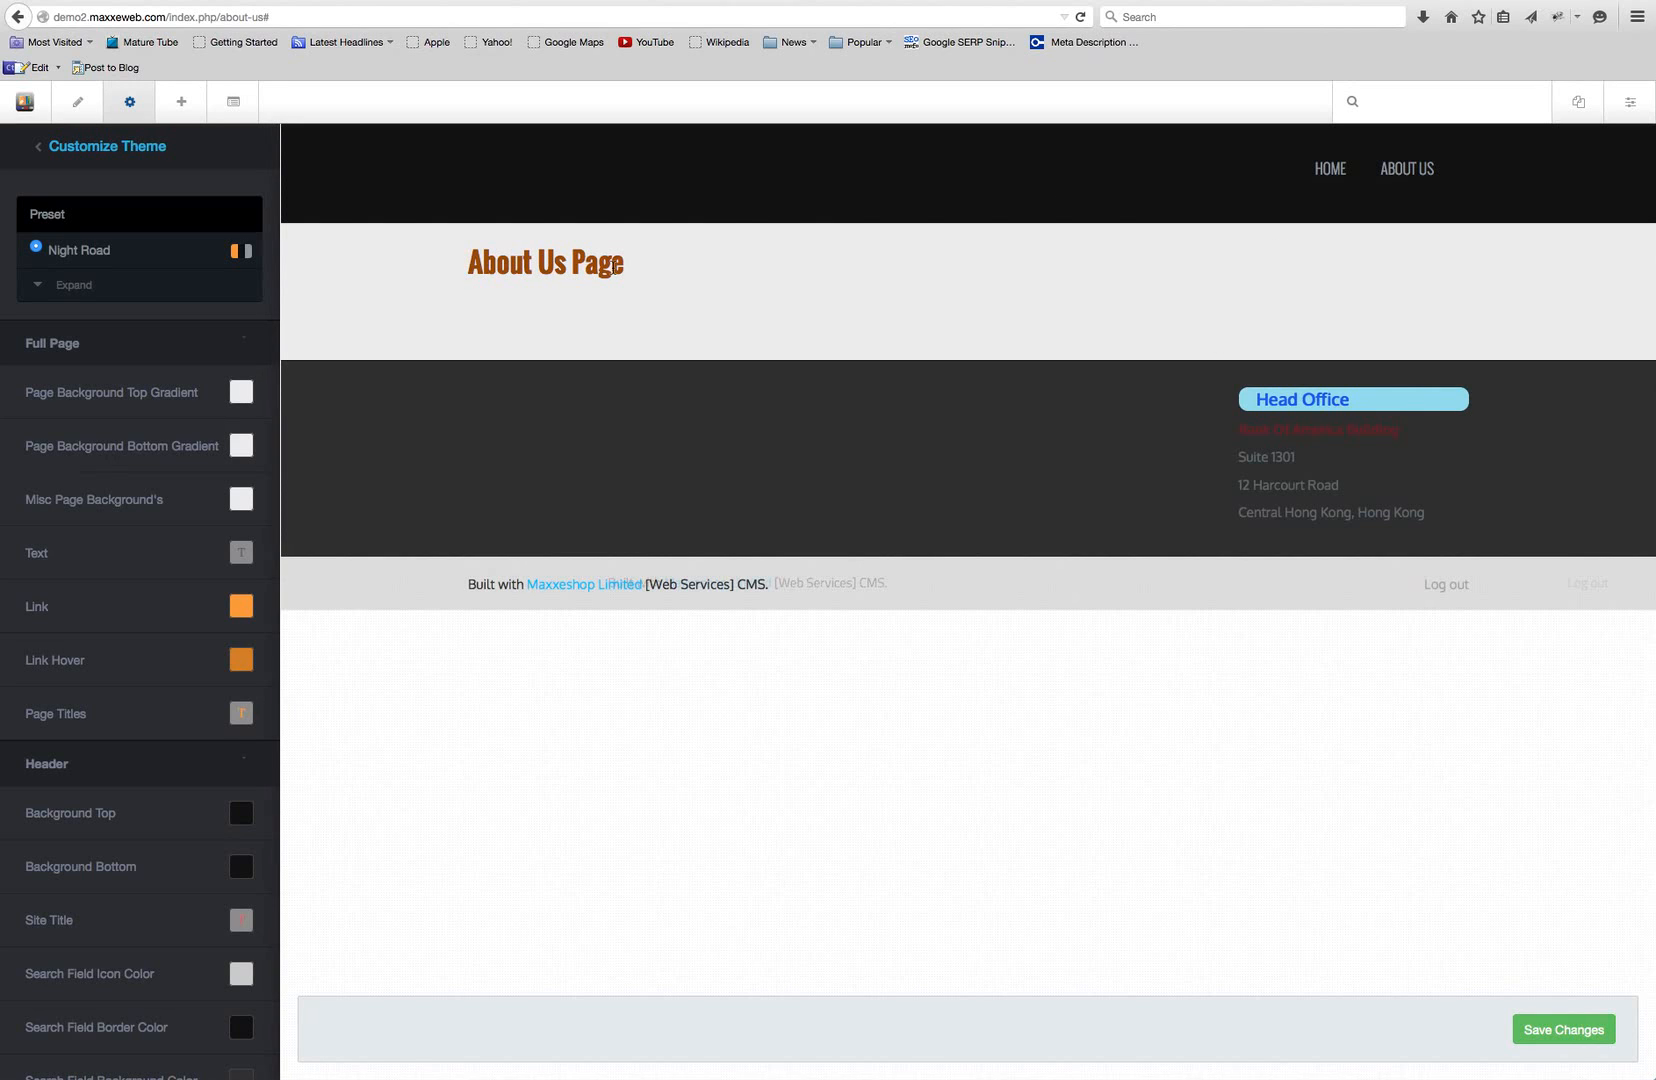
mouse_move(1430, 175)
click(1566, 1031)
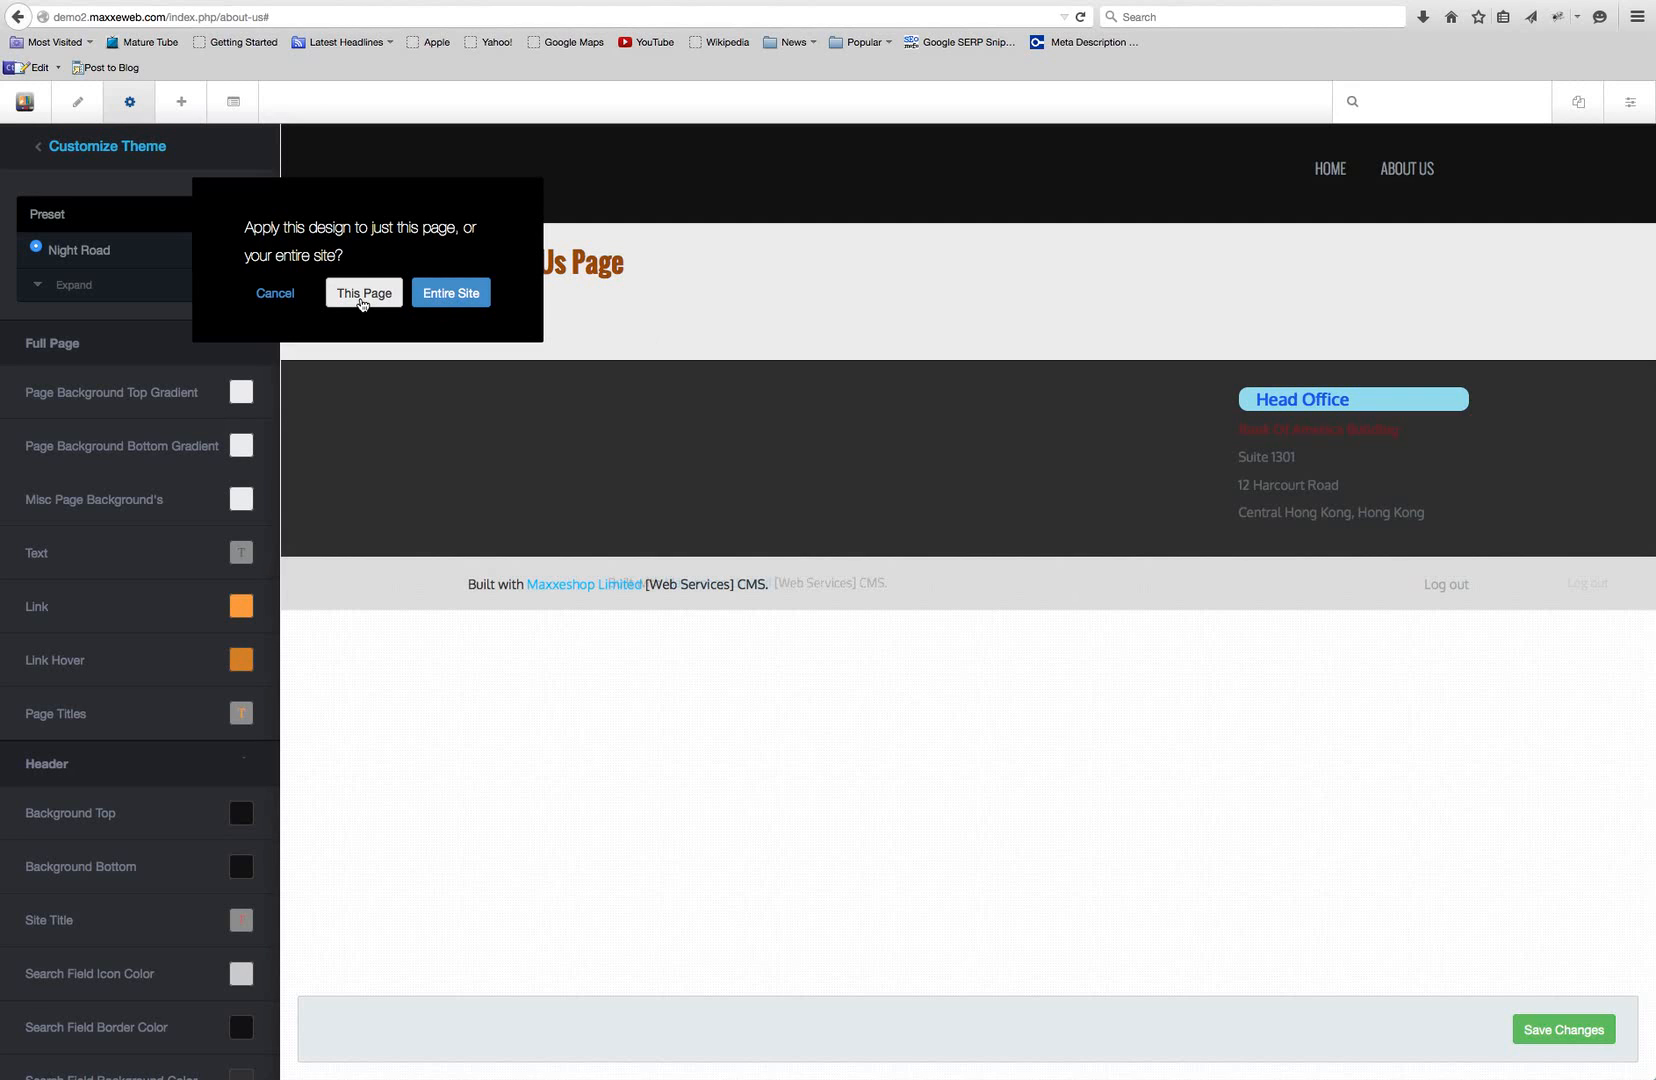
click(451, 293)
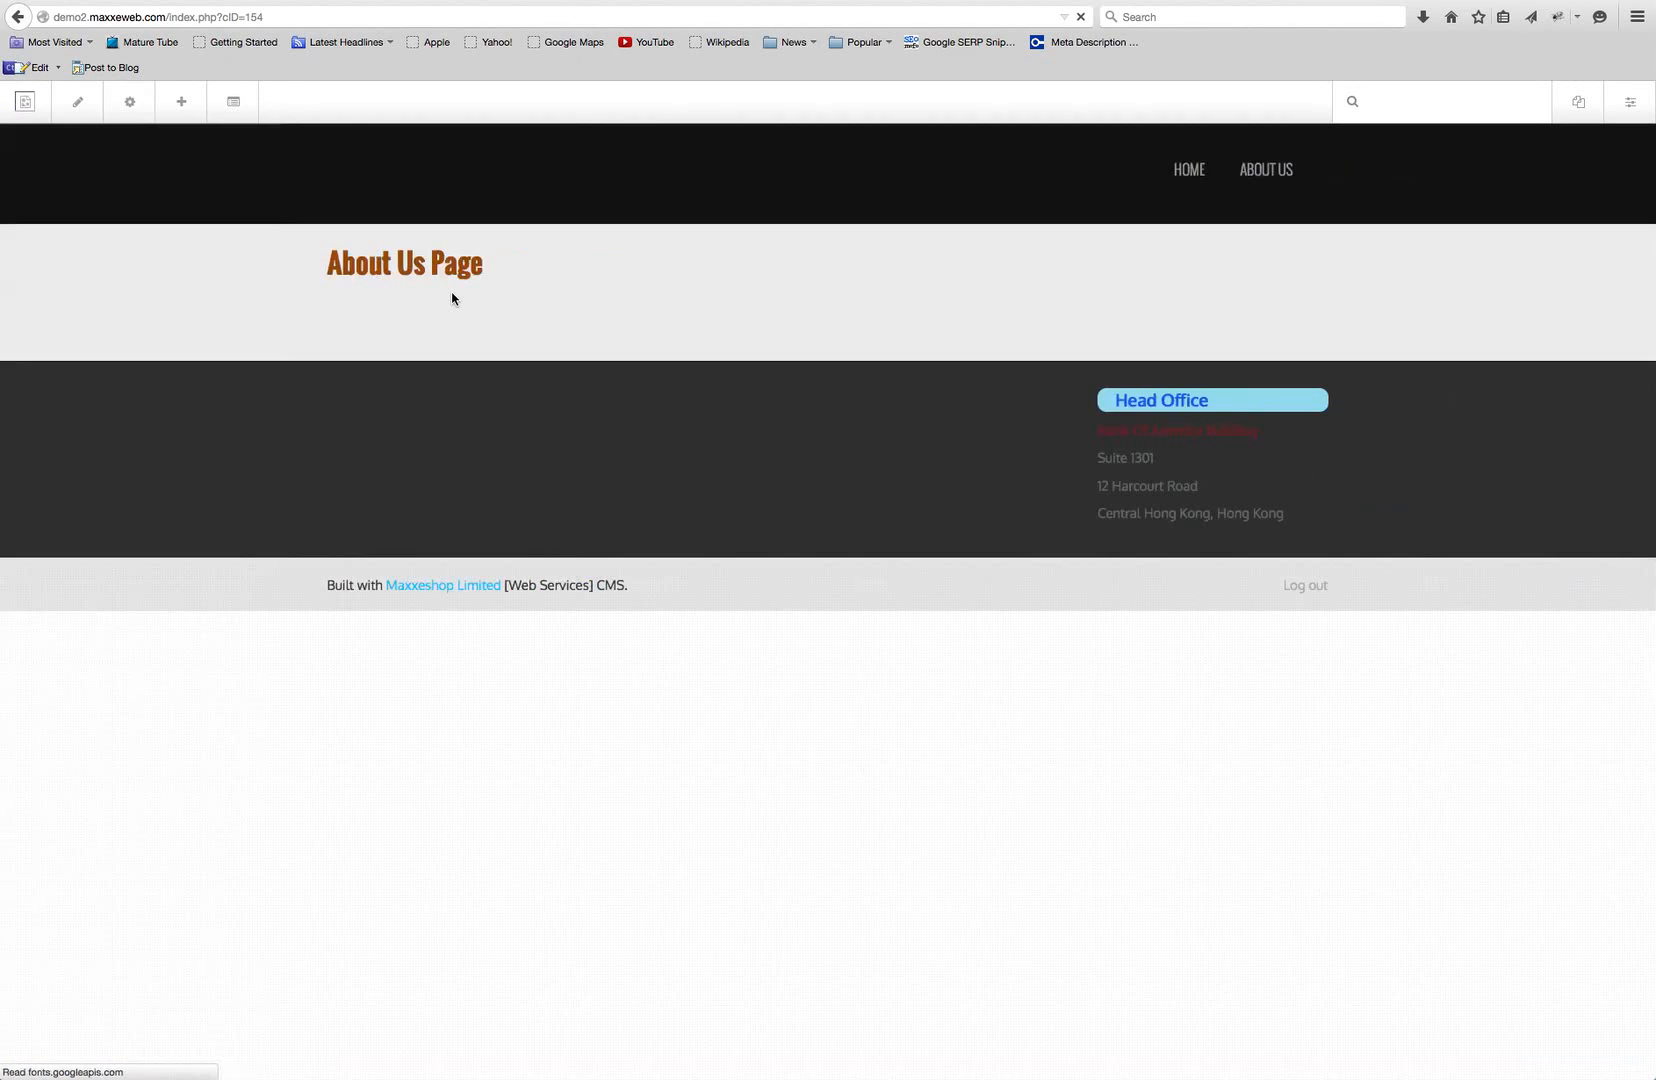
Check the applied design on the sub page under About Us, the Home page and the About Us page
mouse_move(1272, 173)
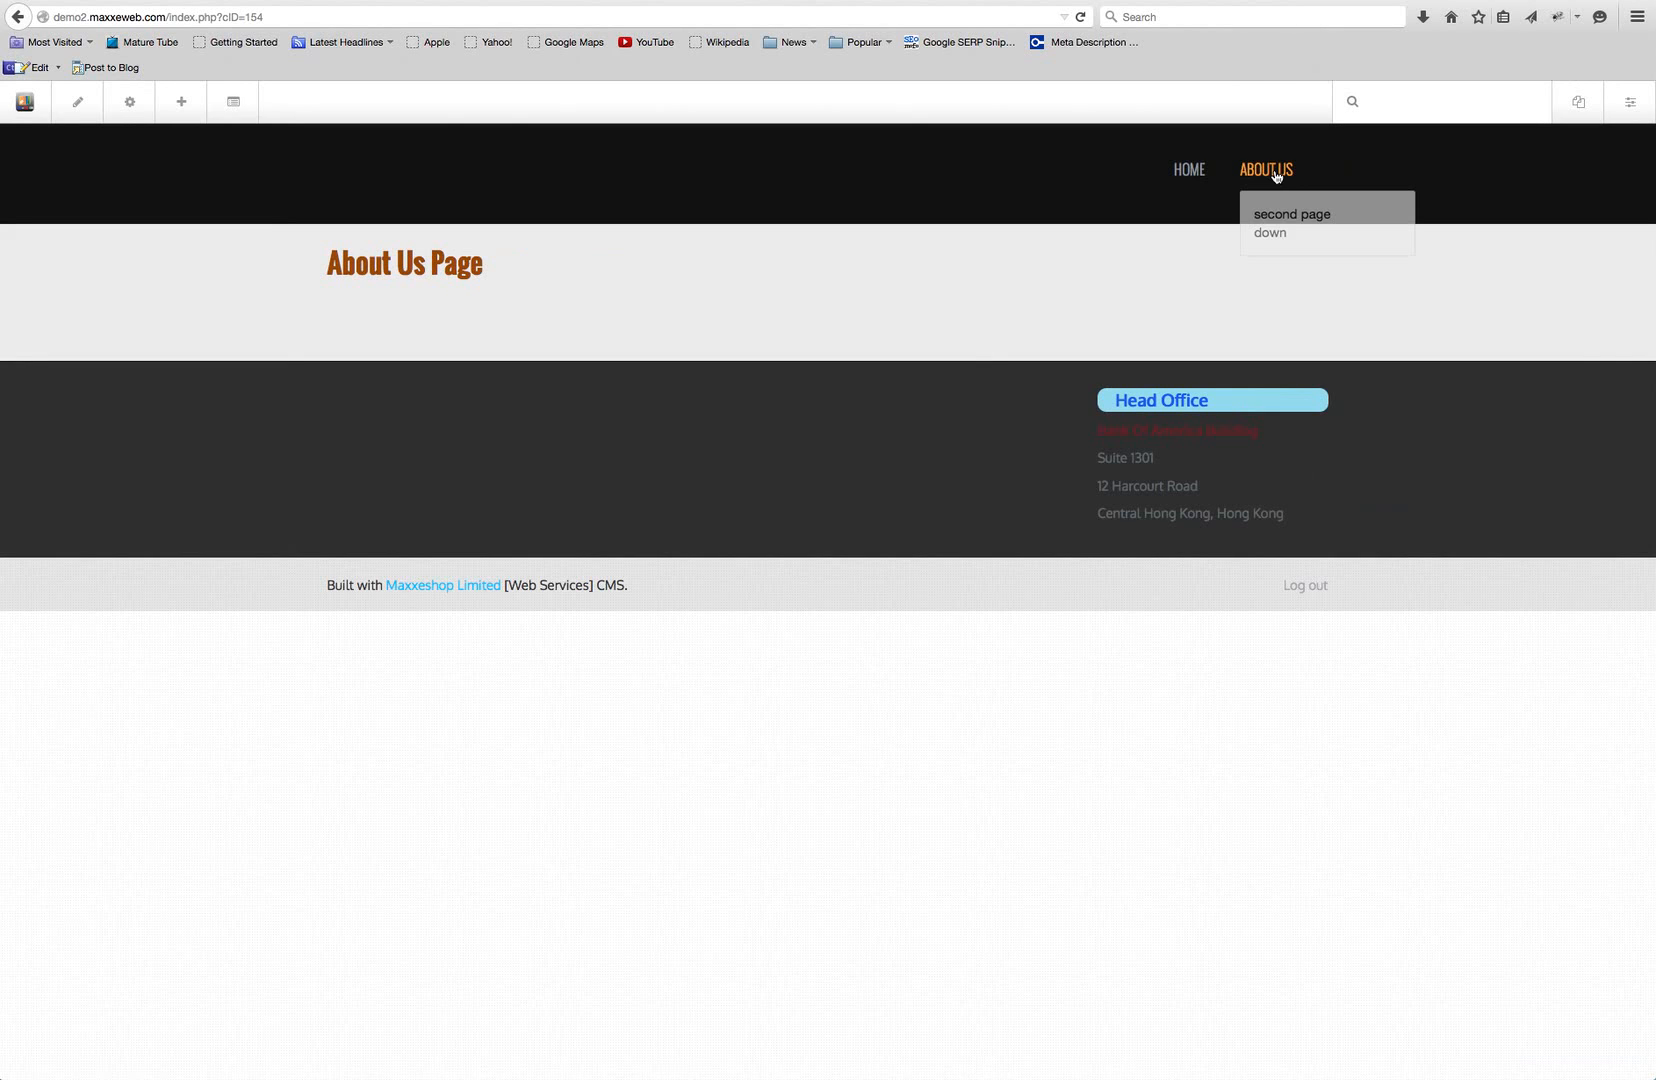
click(1276, 243)
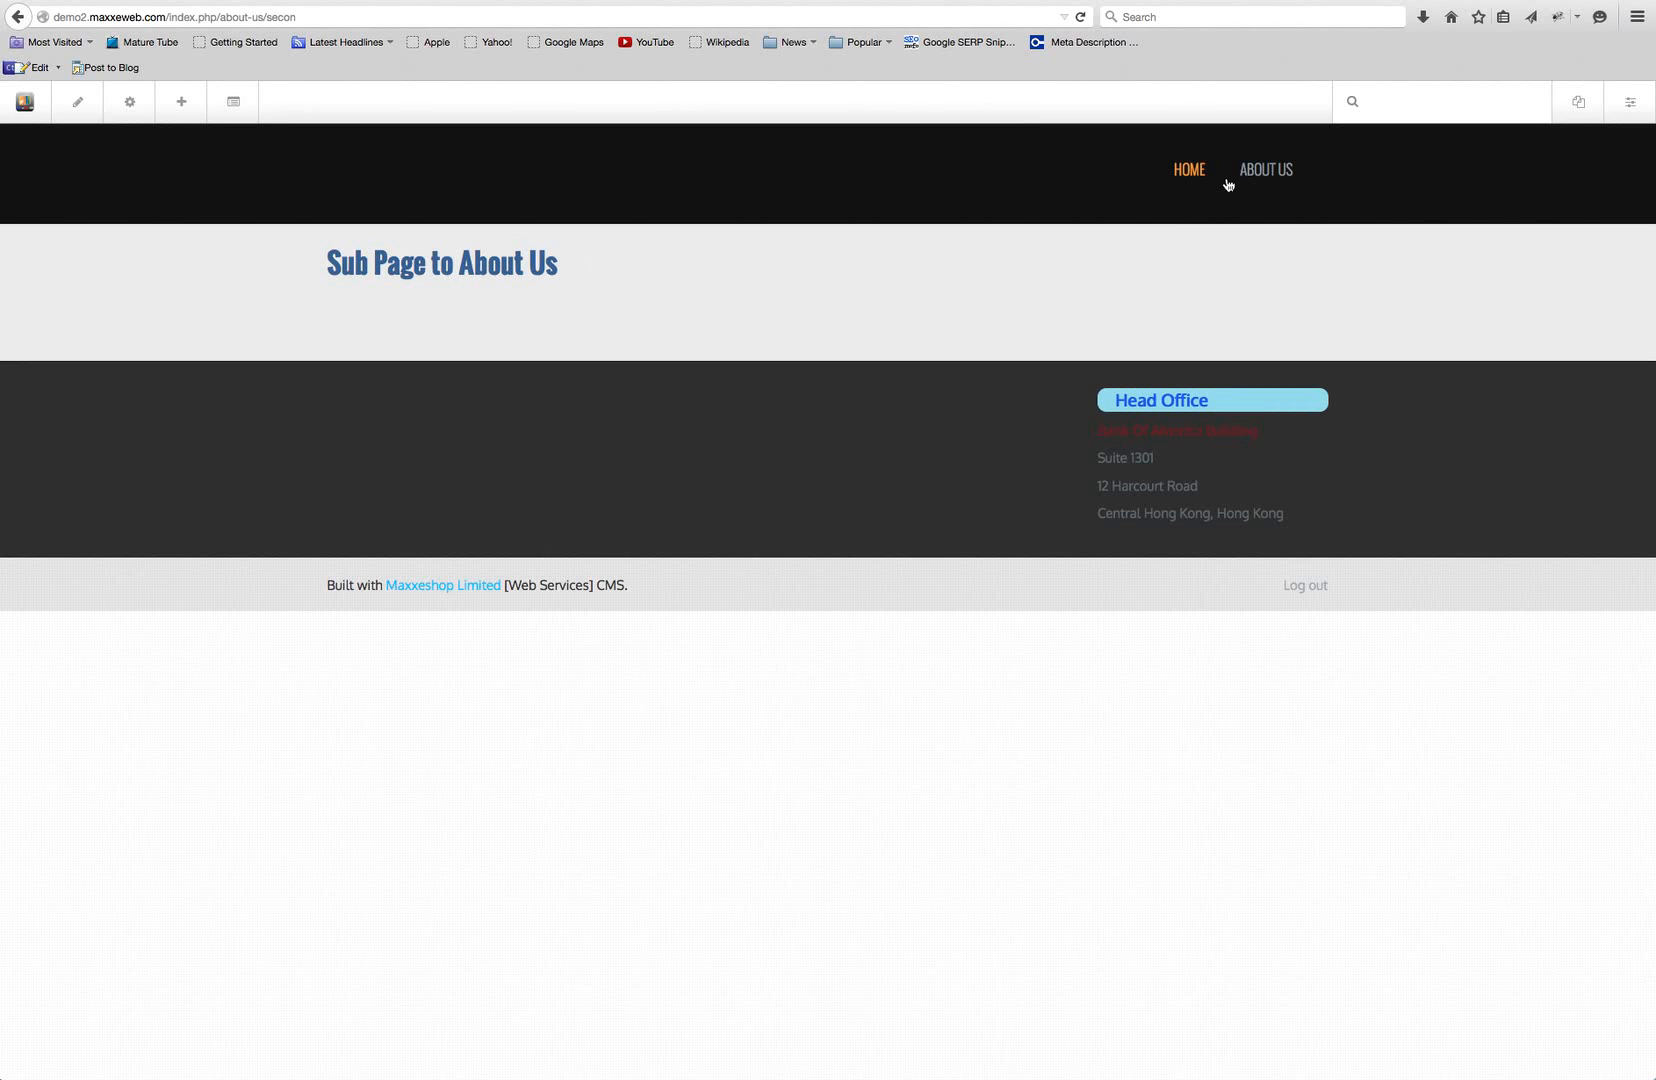
click(1191, 176)
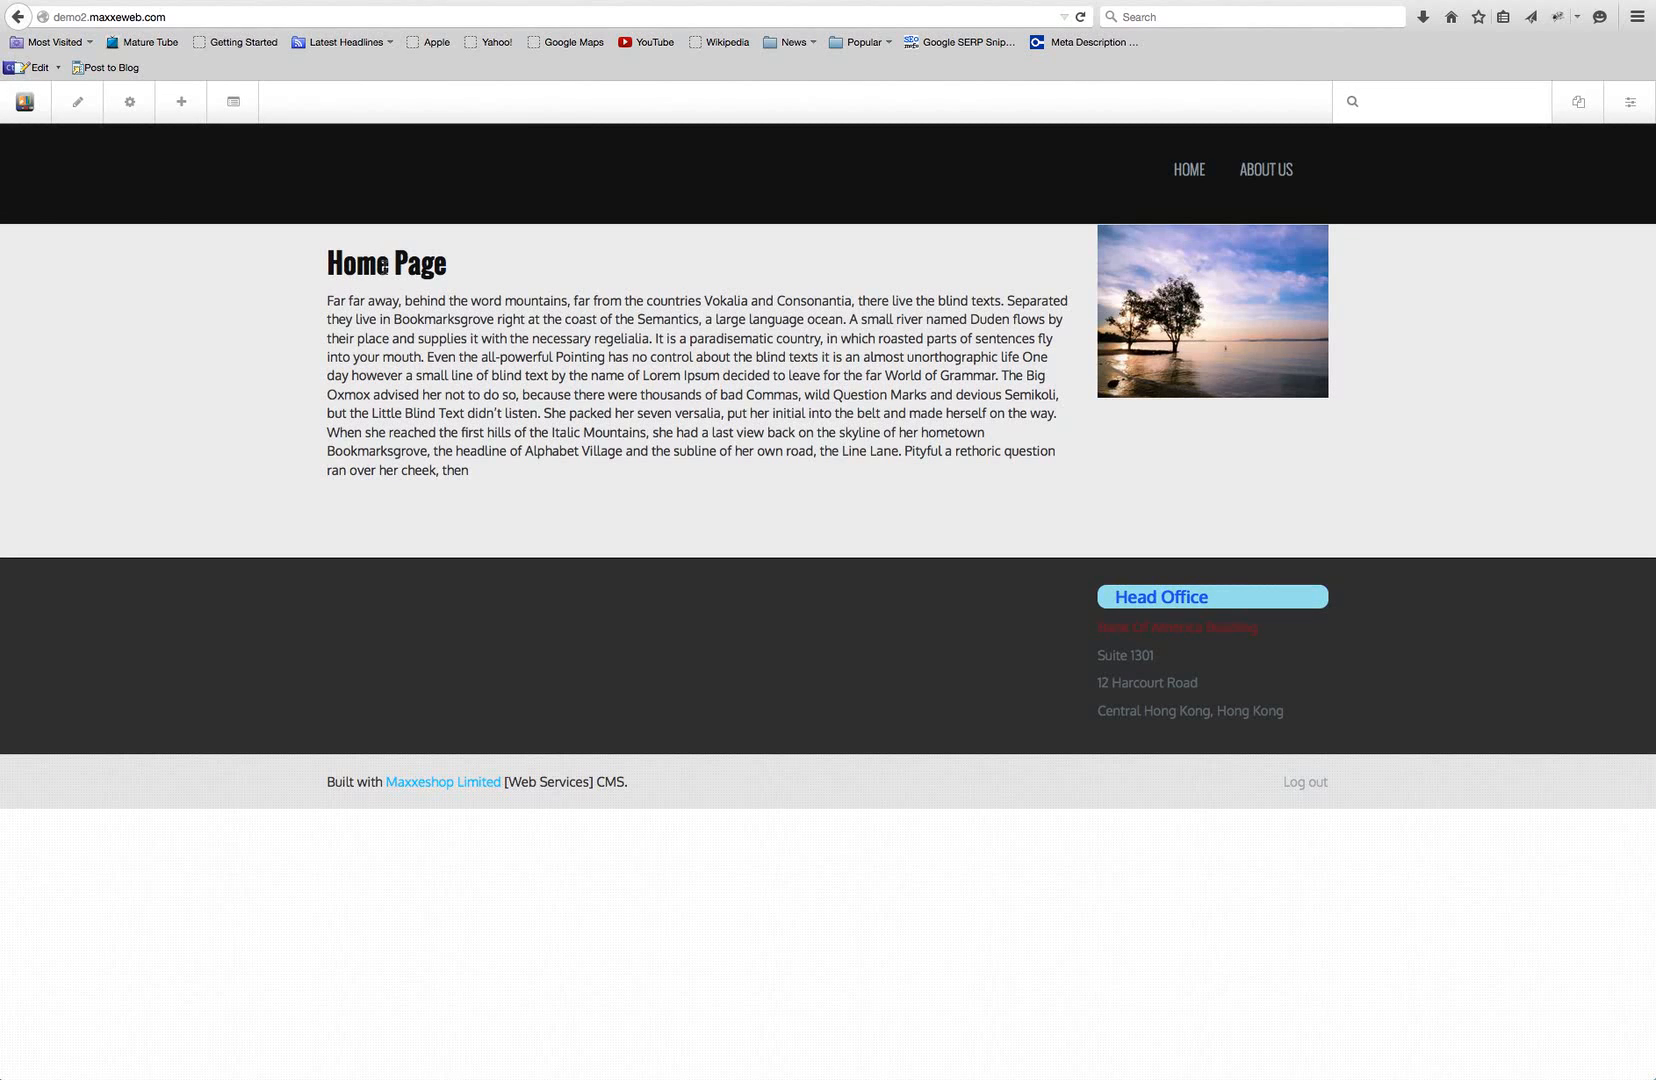
click(1282, 172)
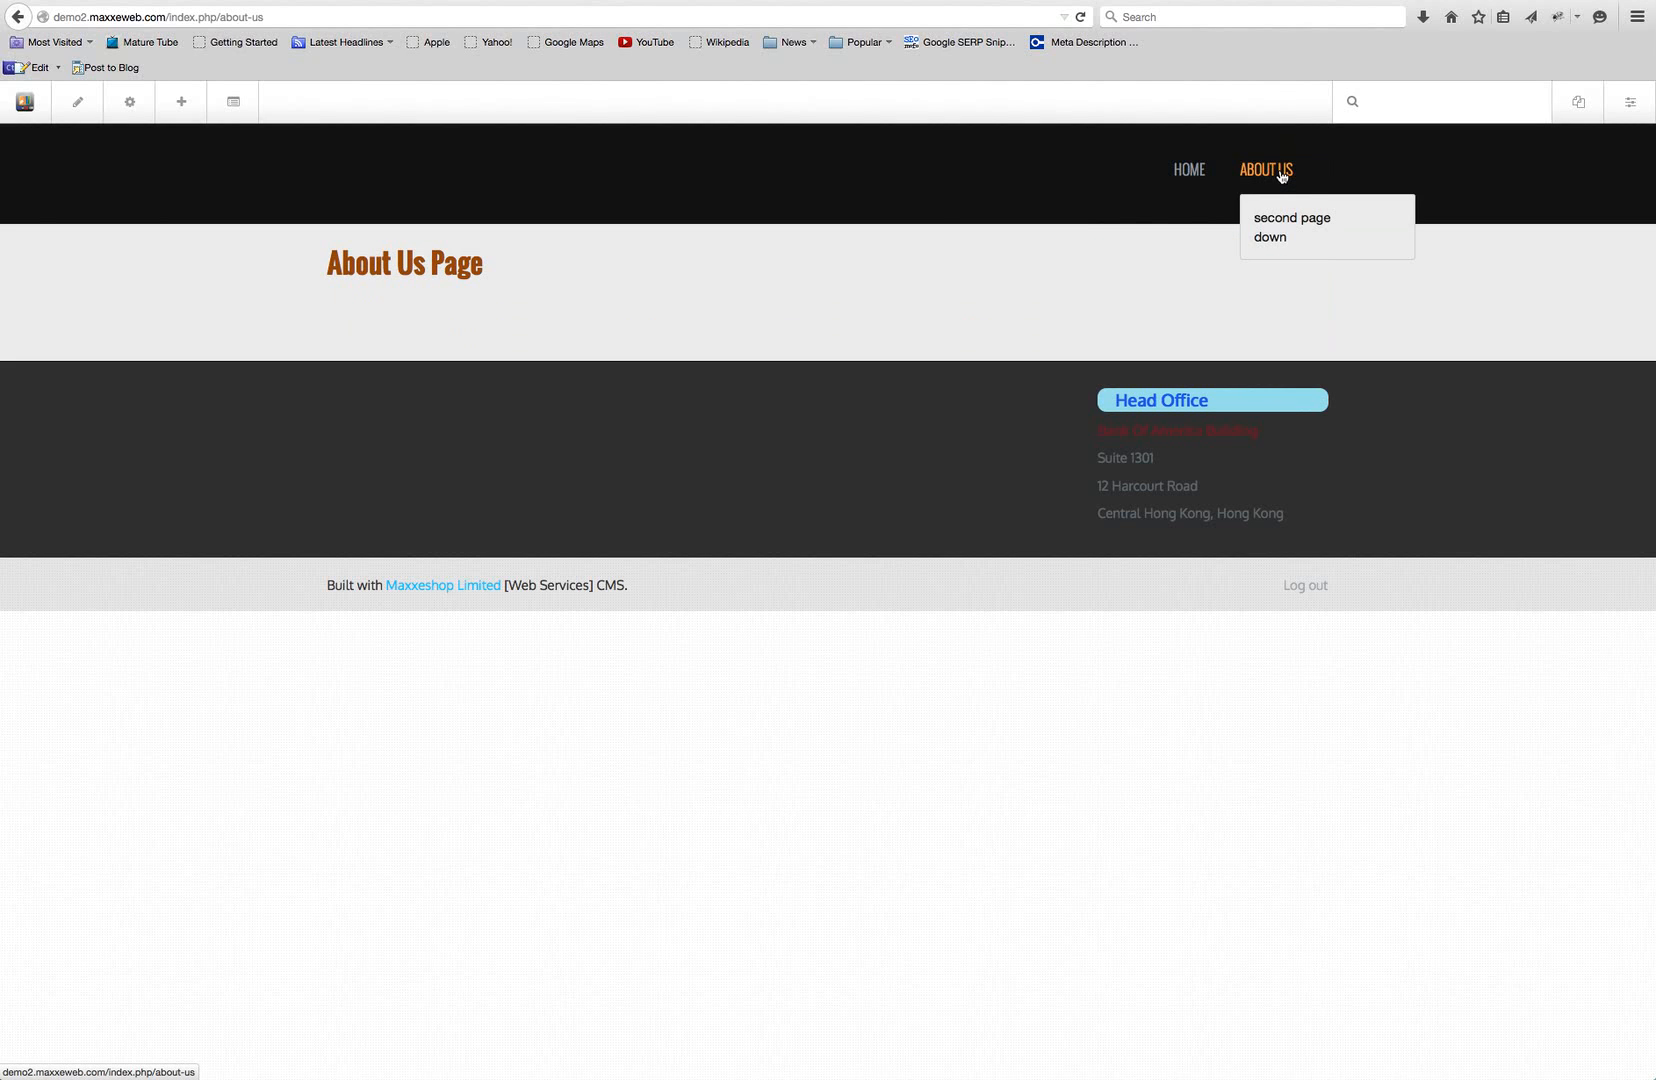
Set the header's Background Bottom color to grey rgb(158, 158, 158) in the theme customization of the About Us page
click(130, 105)
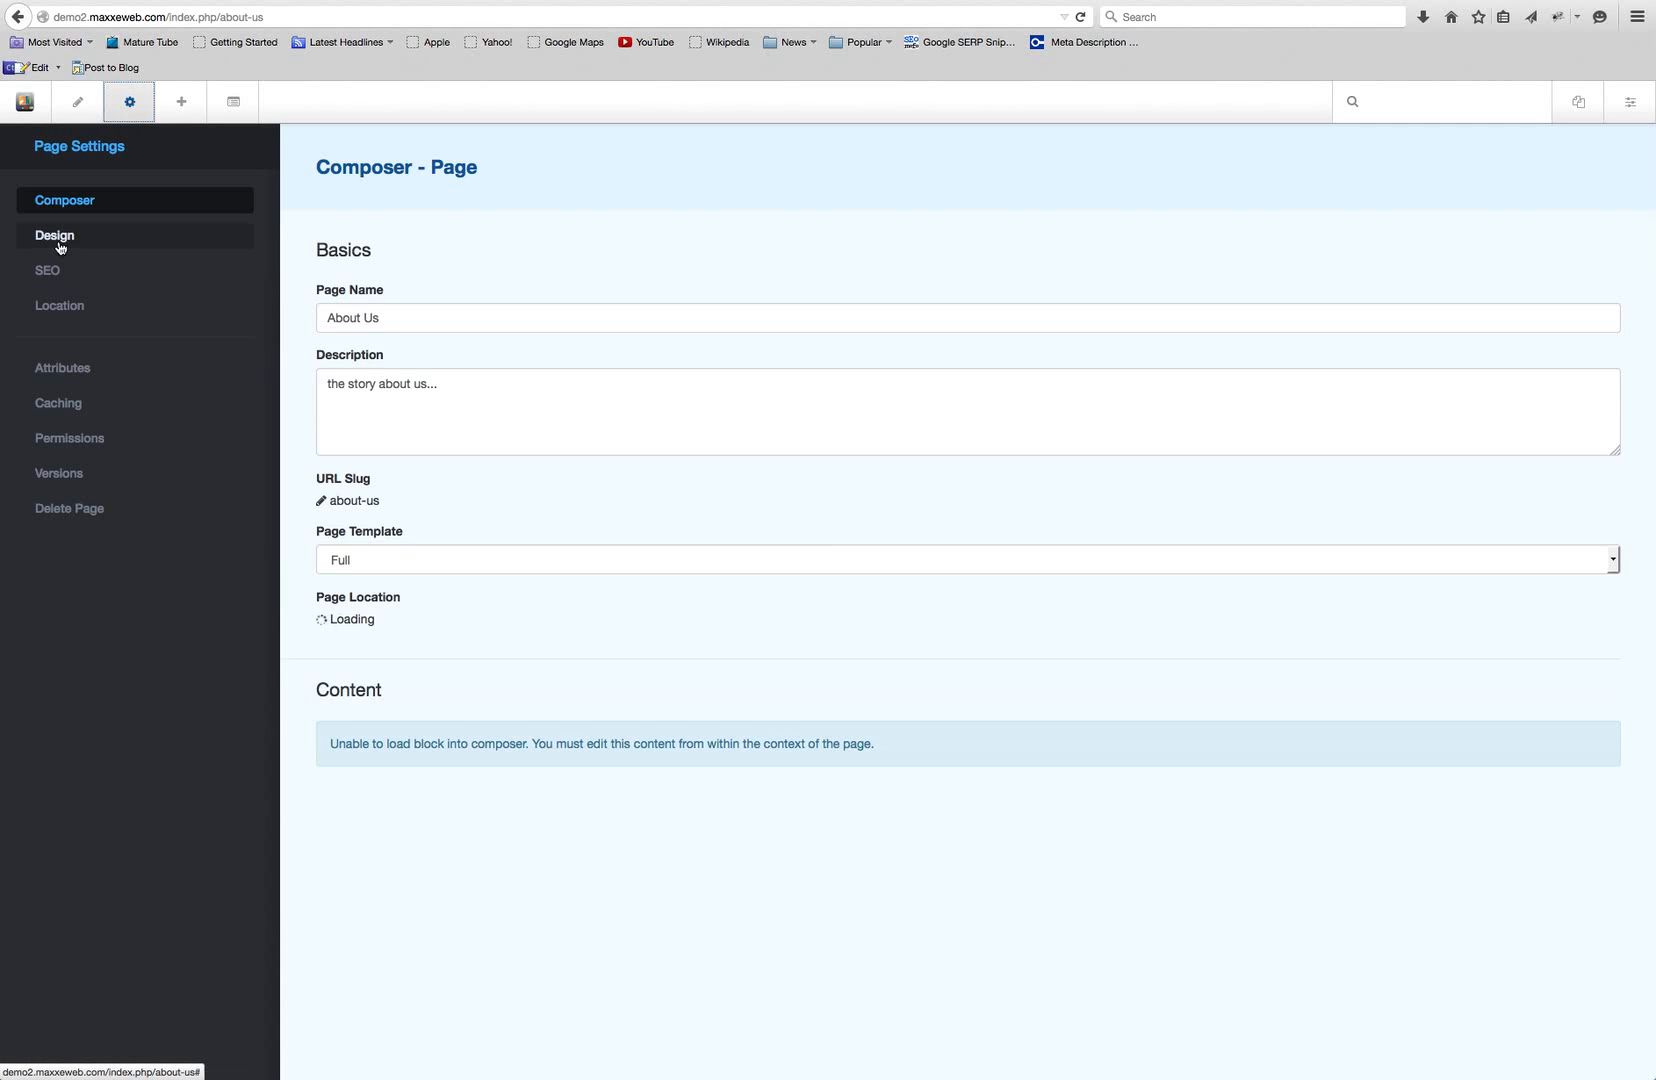
click(59, 242)
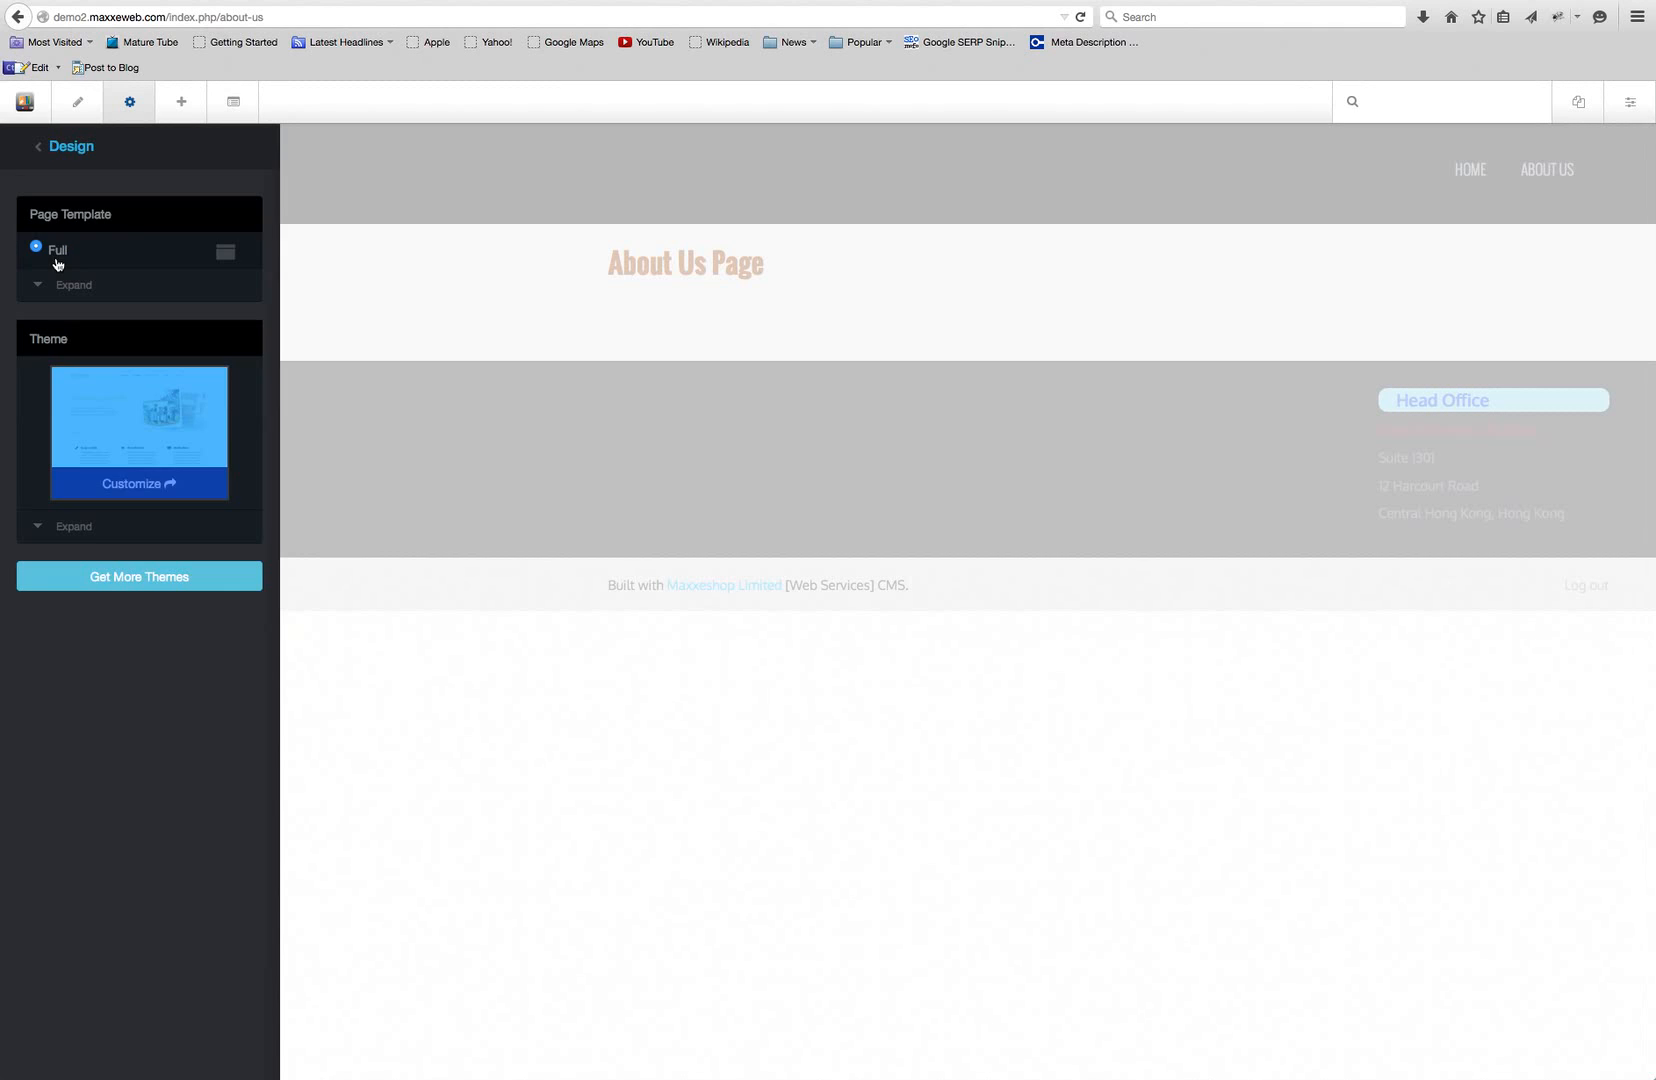
click(147, 485)
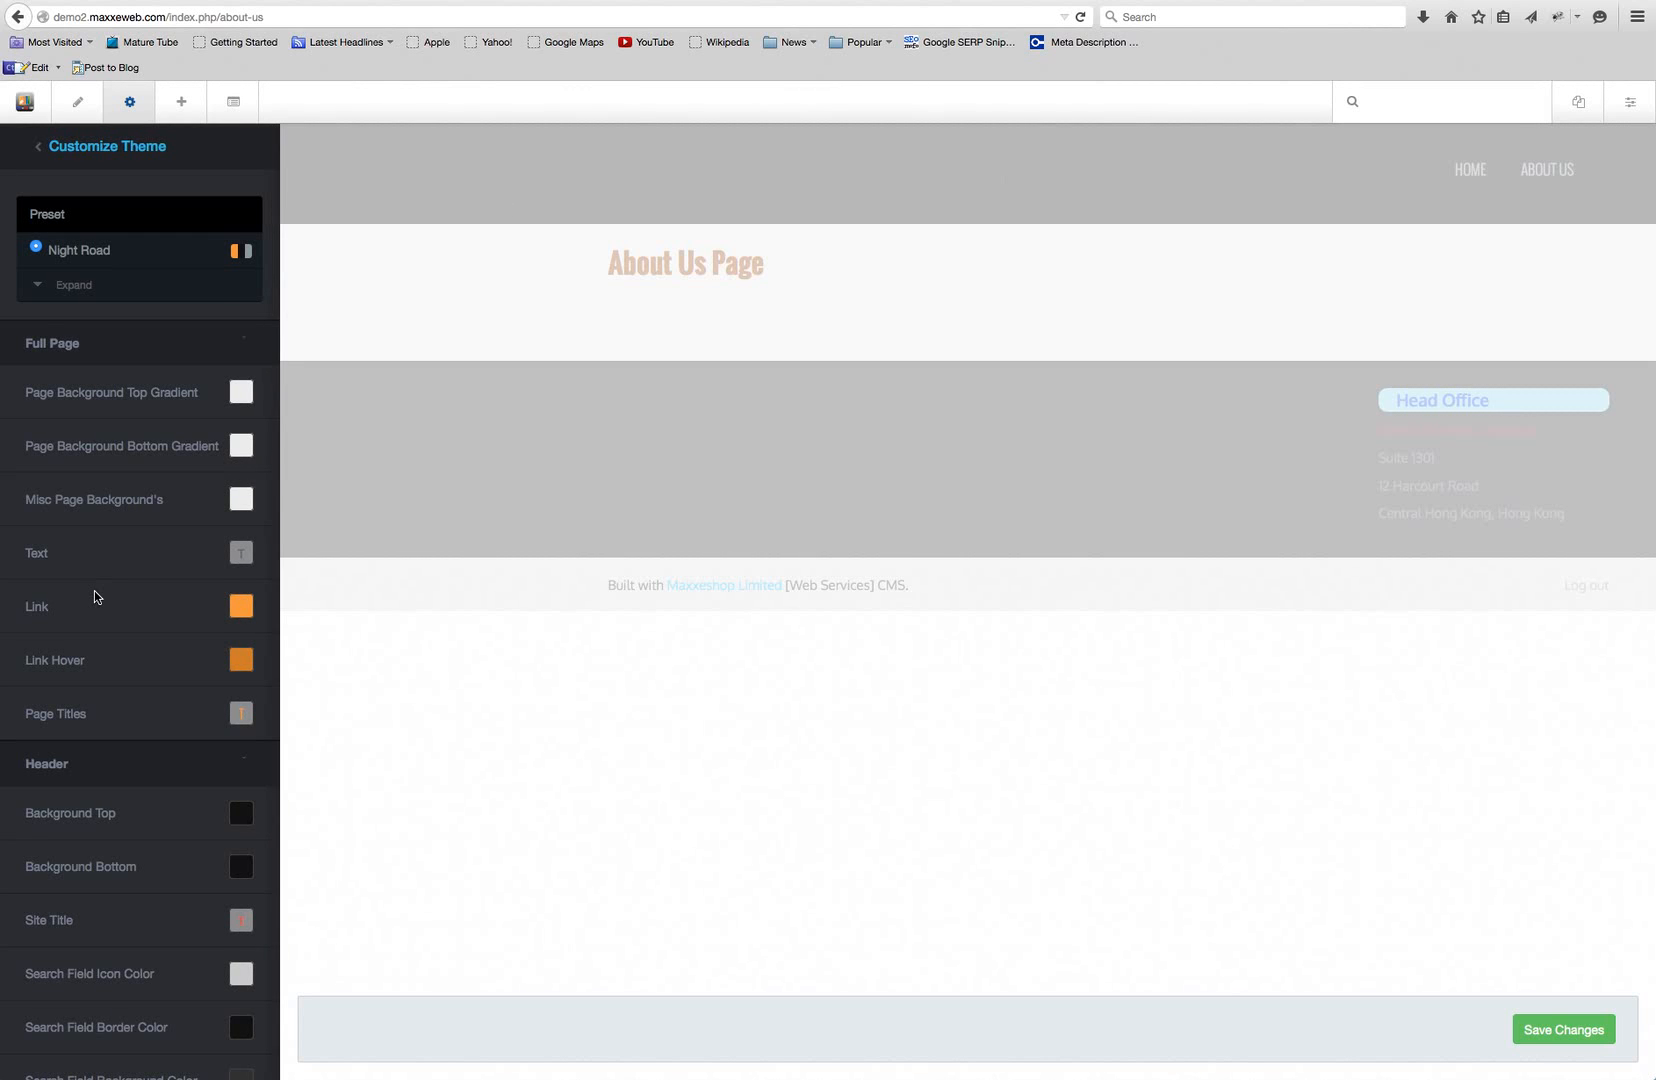
scroll(94, 597, down, 3)
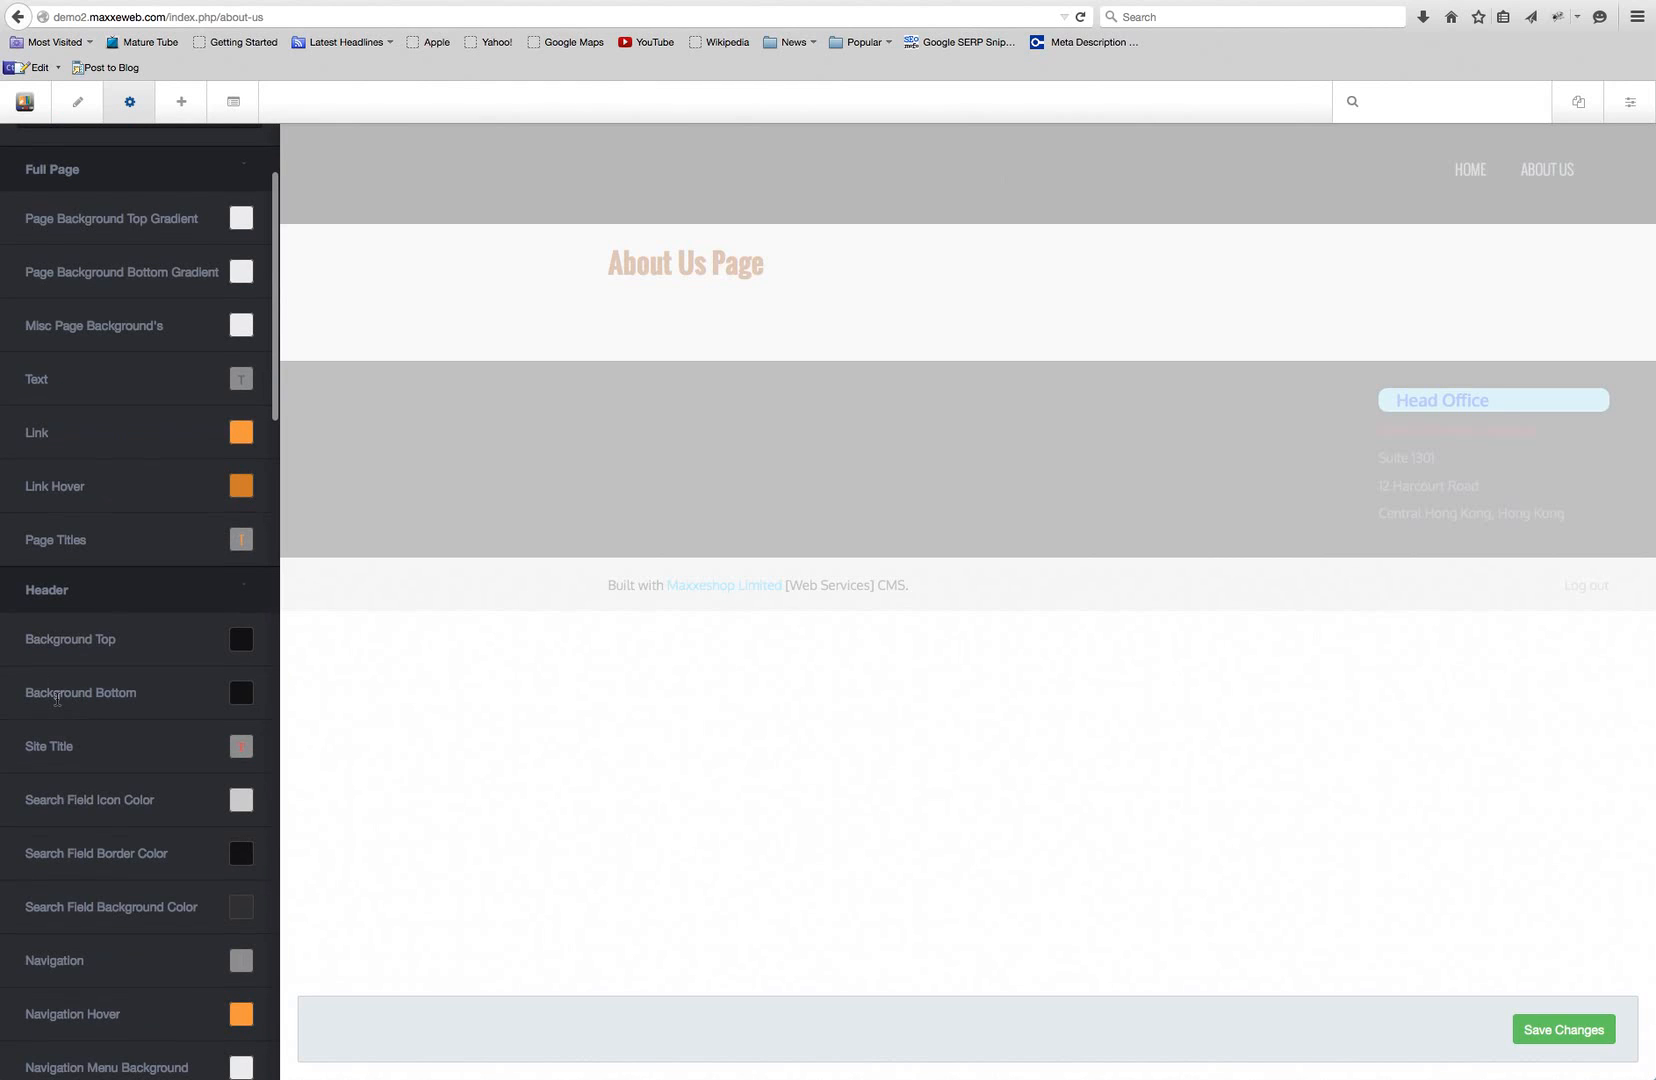
click(242, 698)
drag(243, 781, 234, 766)
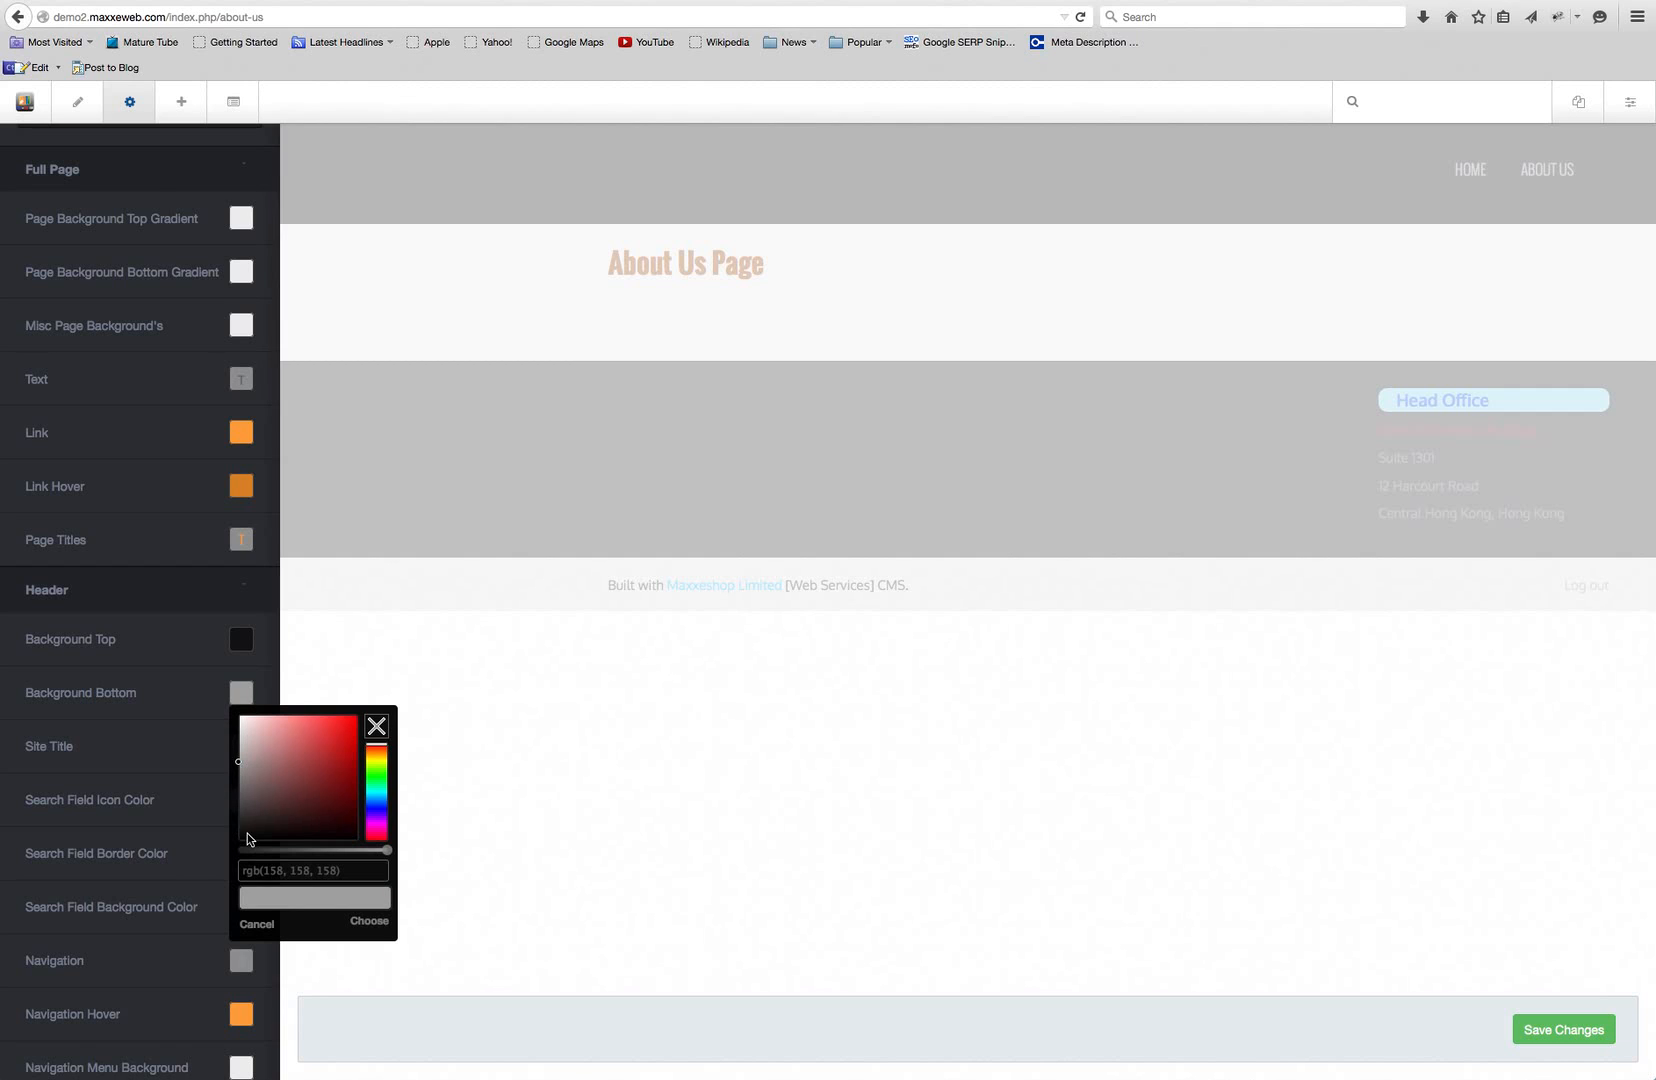
click(370, 922)
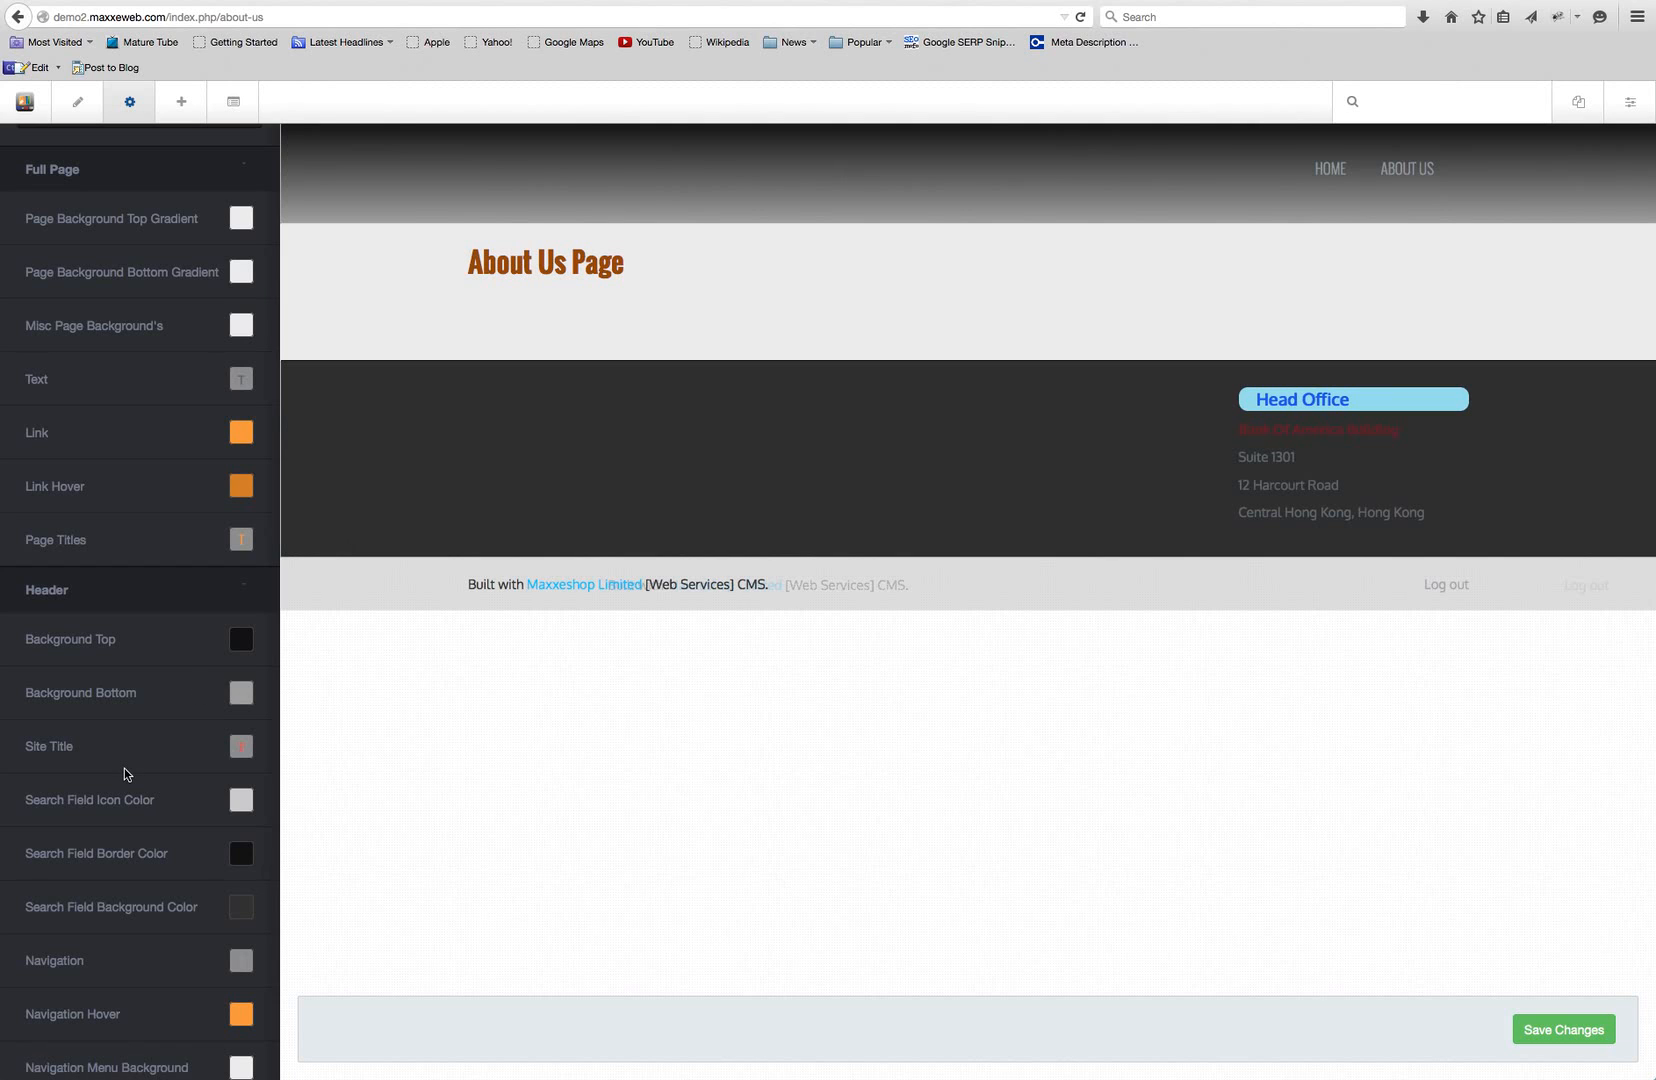
Choose Comic Sans MS as the Heading 1 font in the theme customization
scroll(103, 843, down, 5)
scroll(108, 734, down, 5)
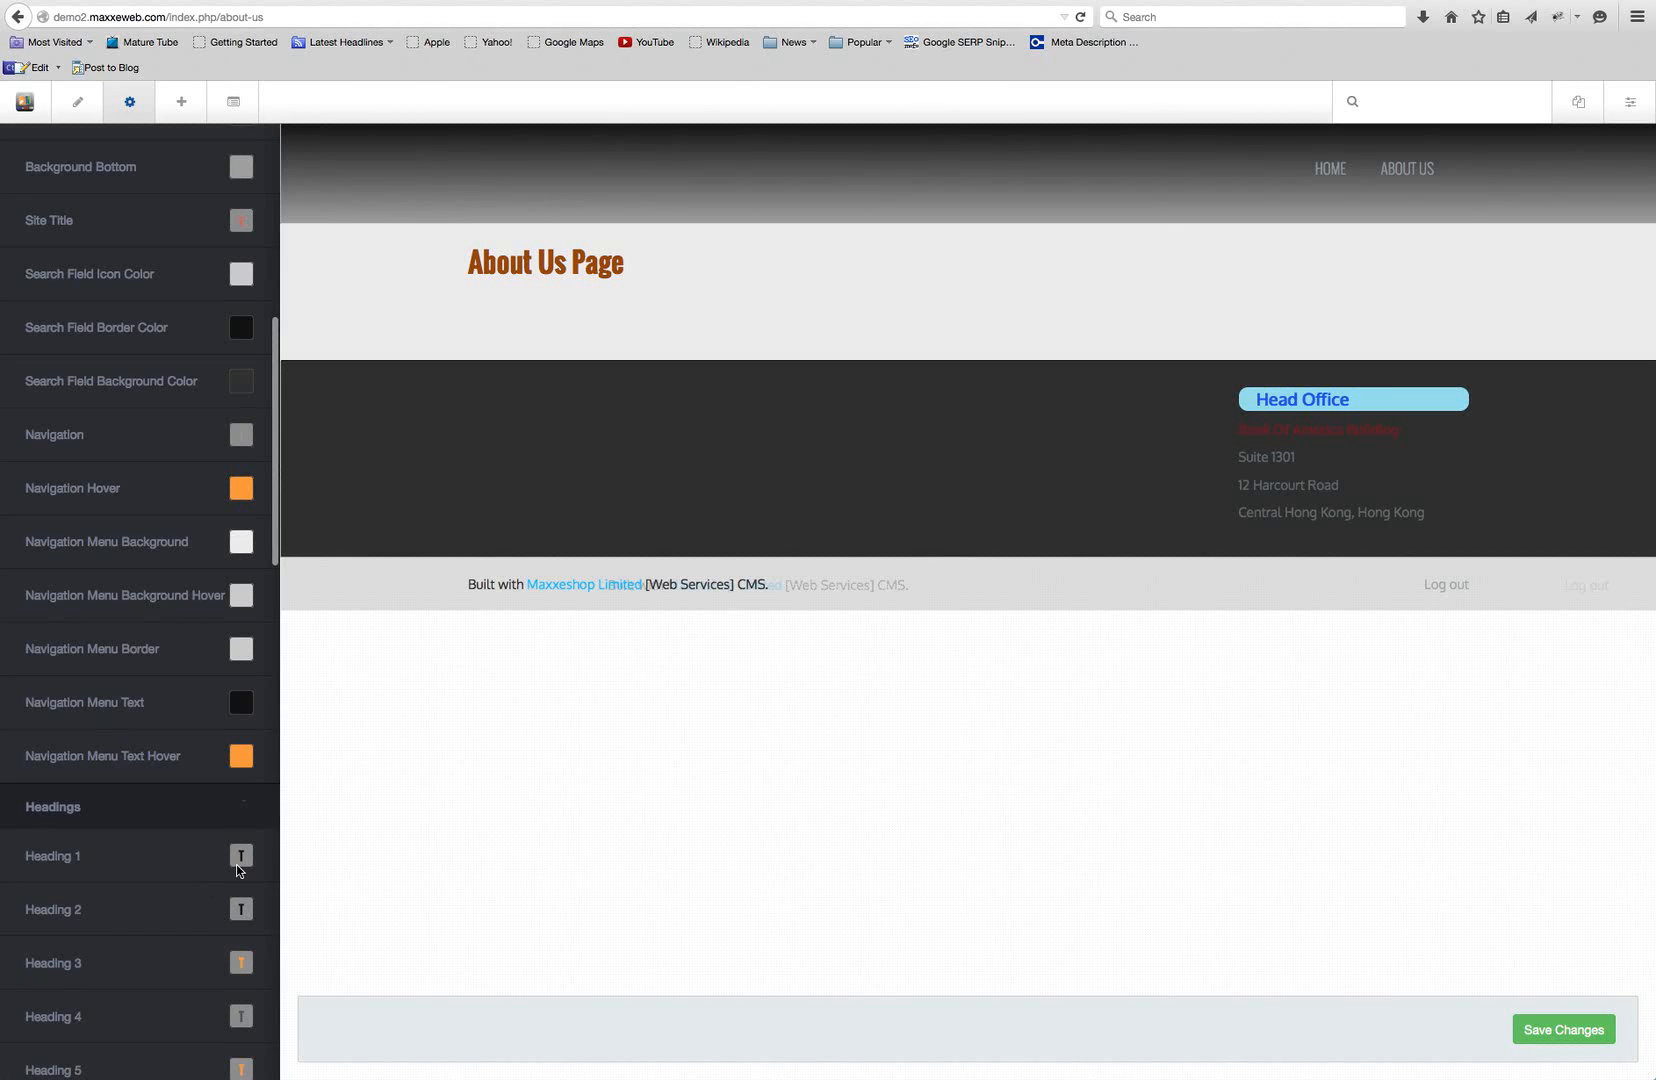
click(241, 857)
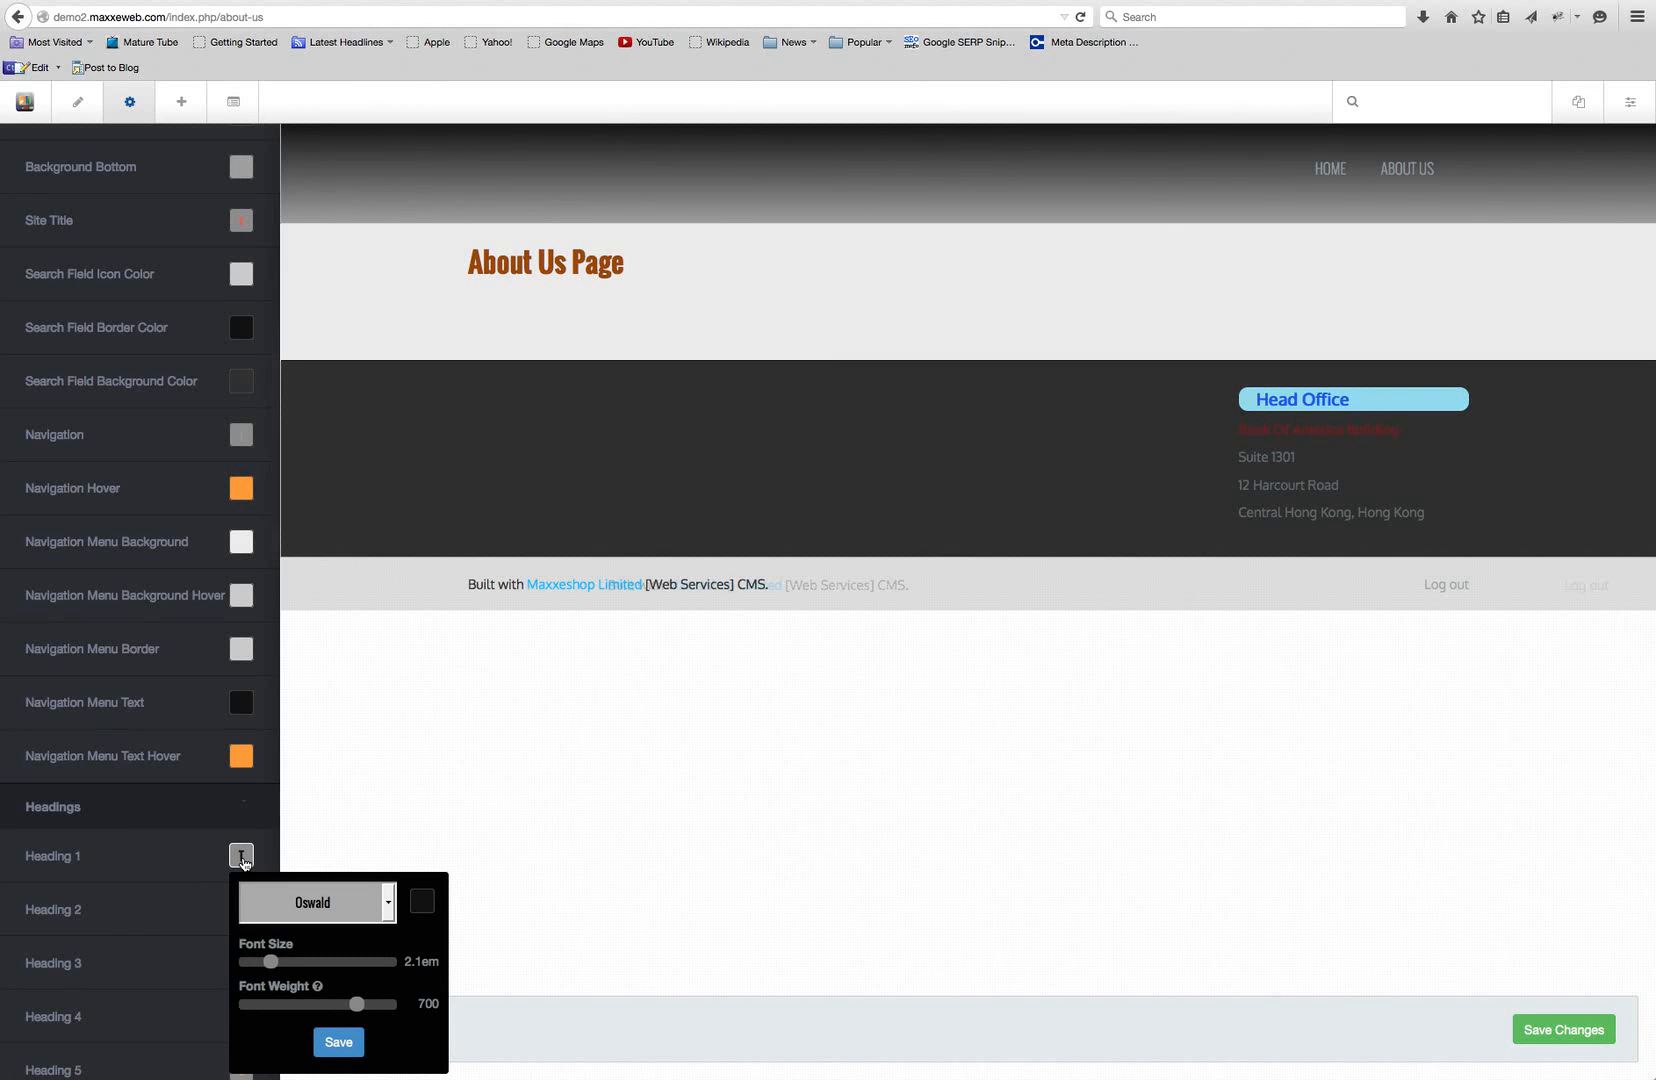
click(390, 905)
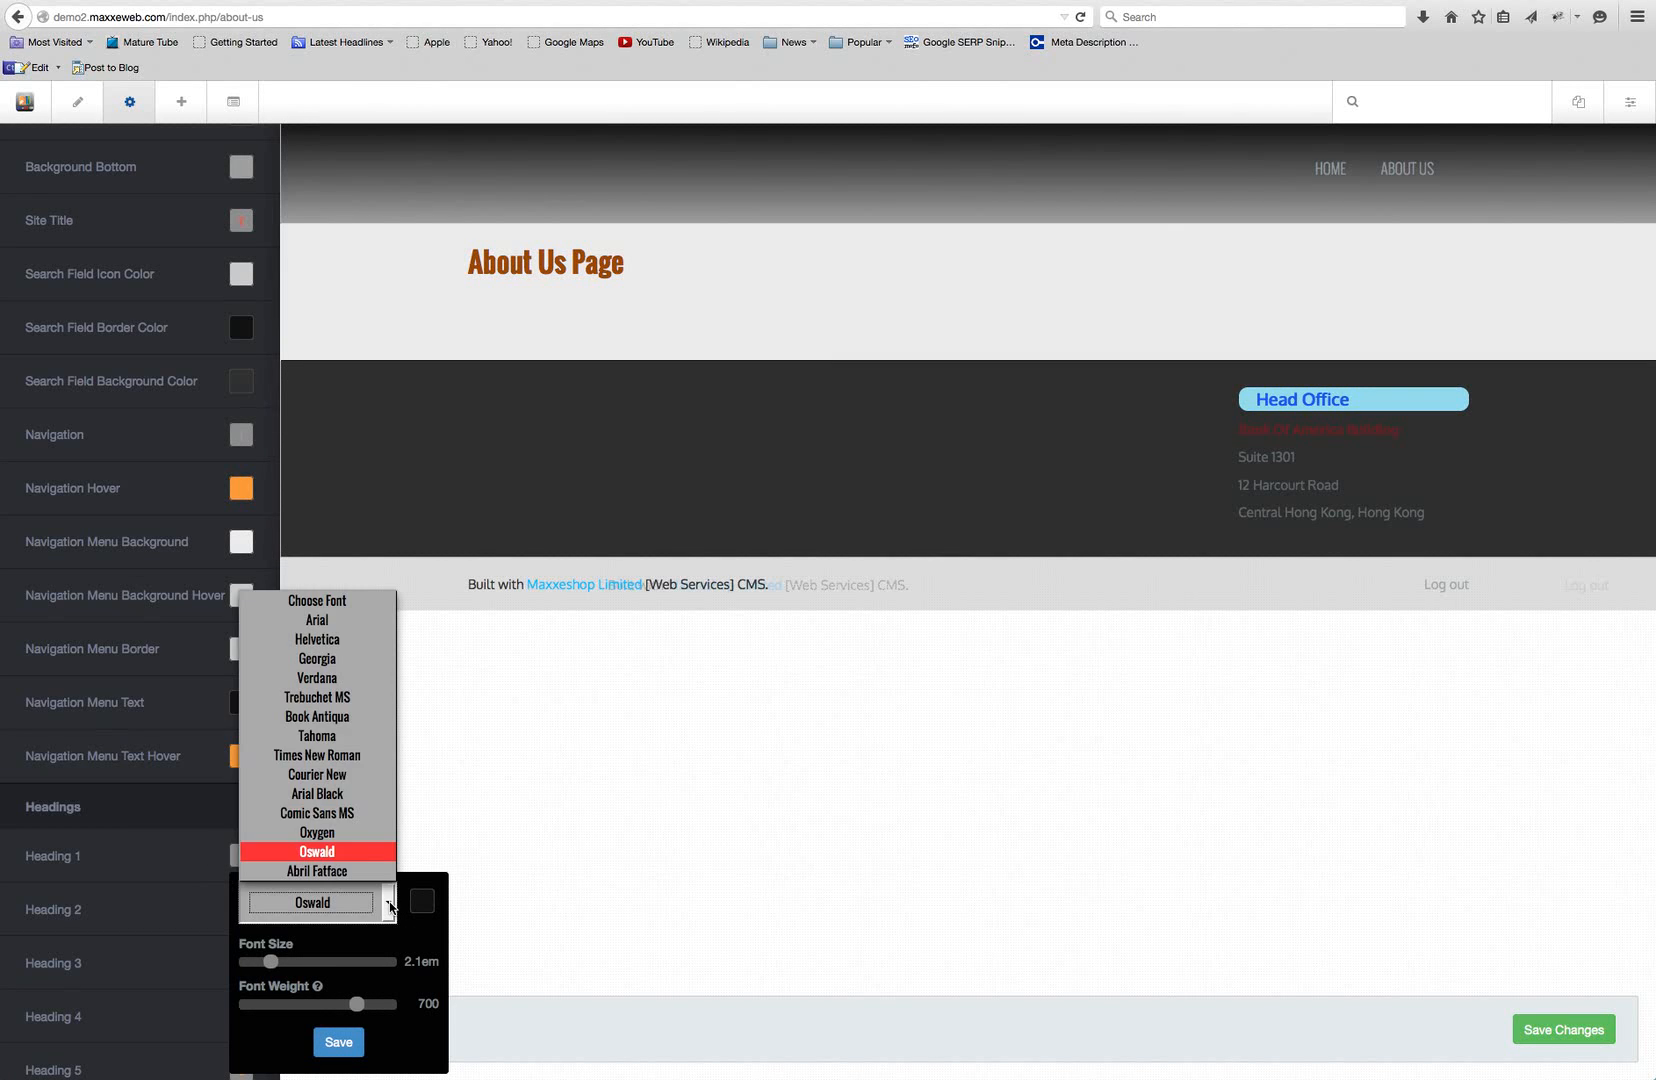
click(330, 814)
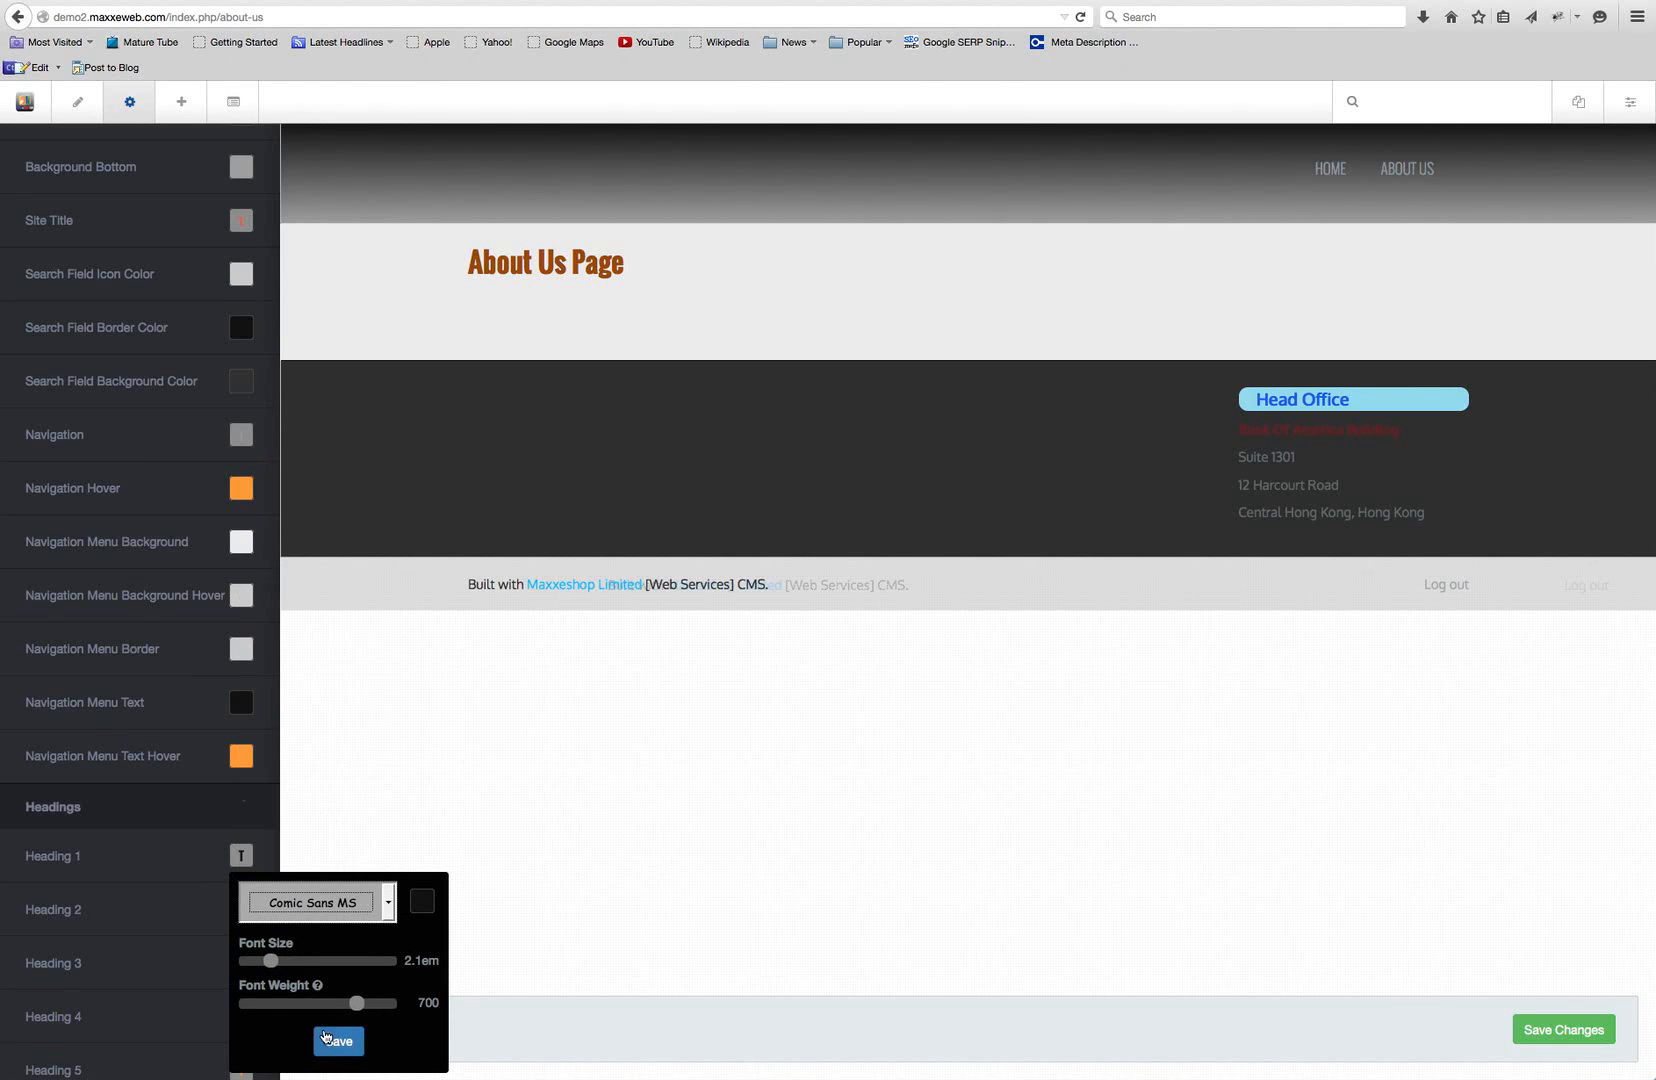
Set the Heading 1 text color to green rgb(21, 117, 10) and save the heading style
click(422, 901)
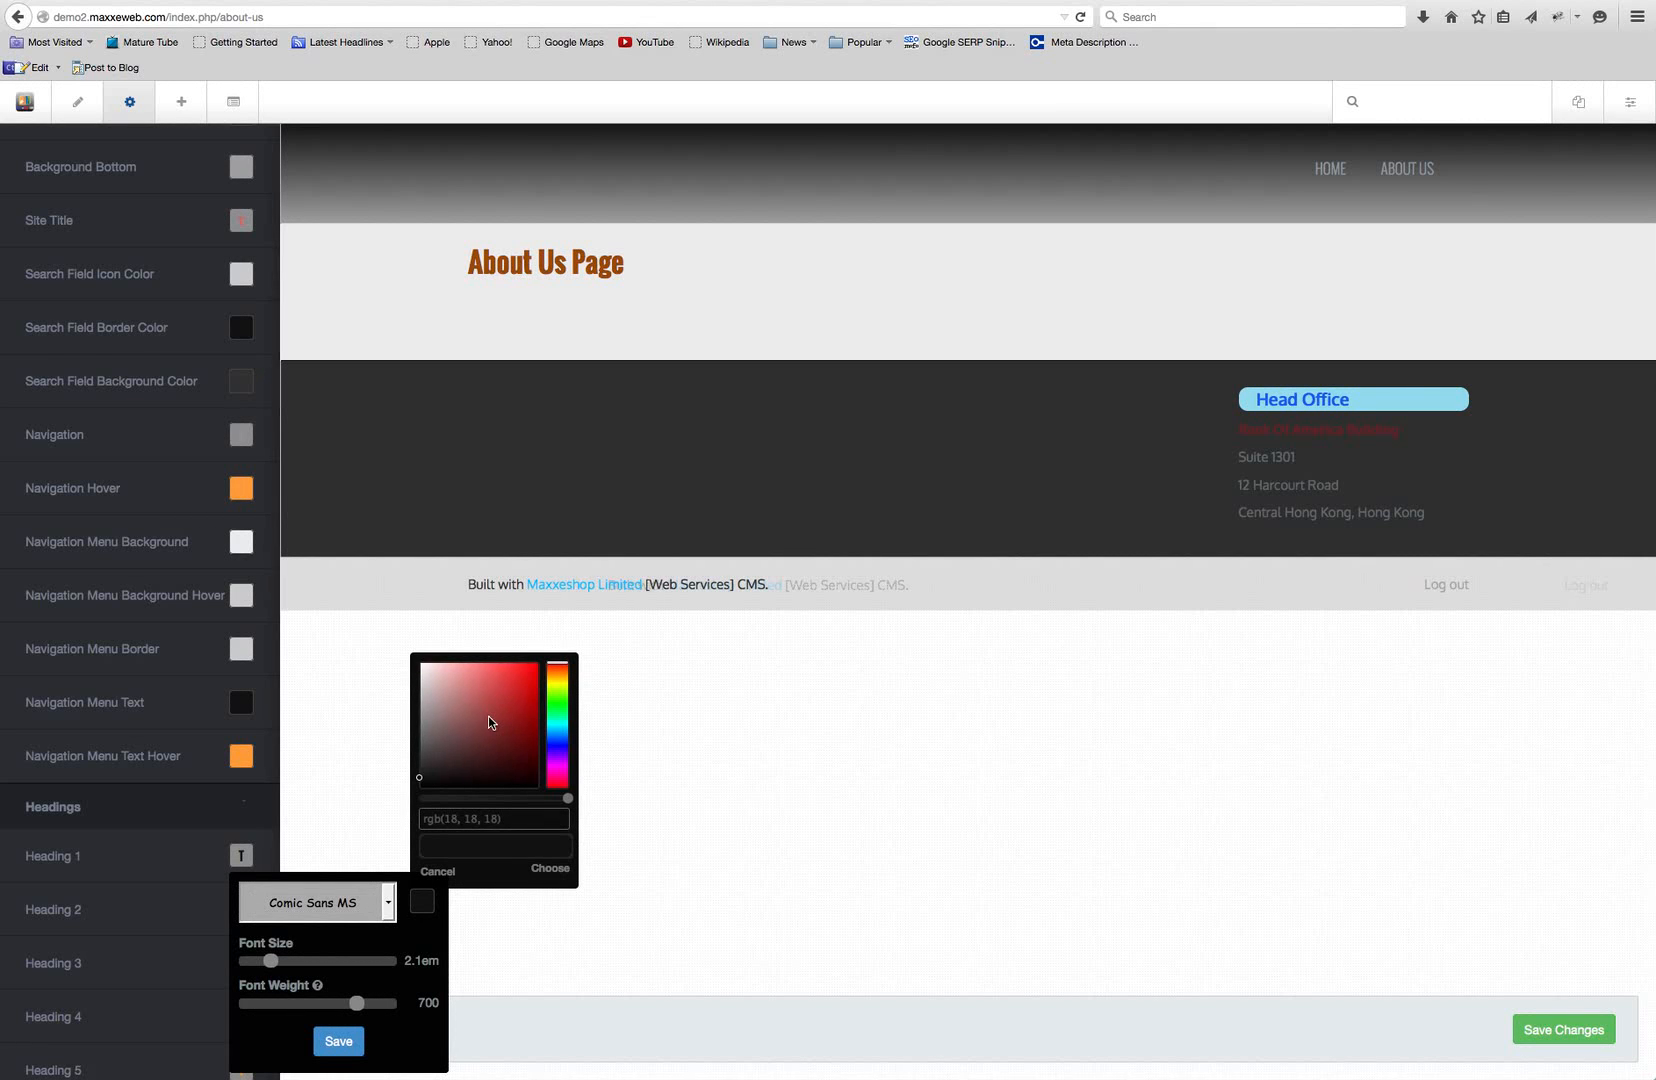
click(561, 746)
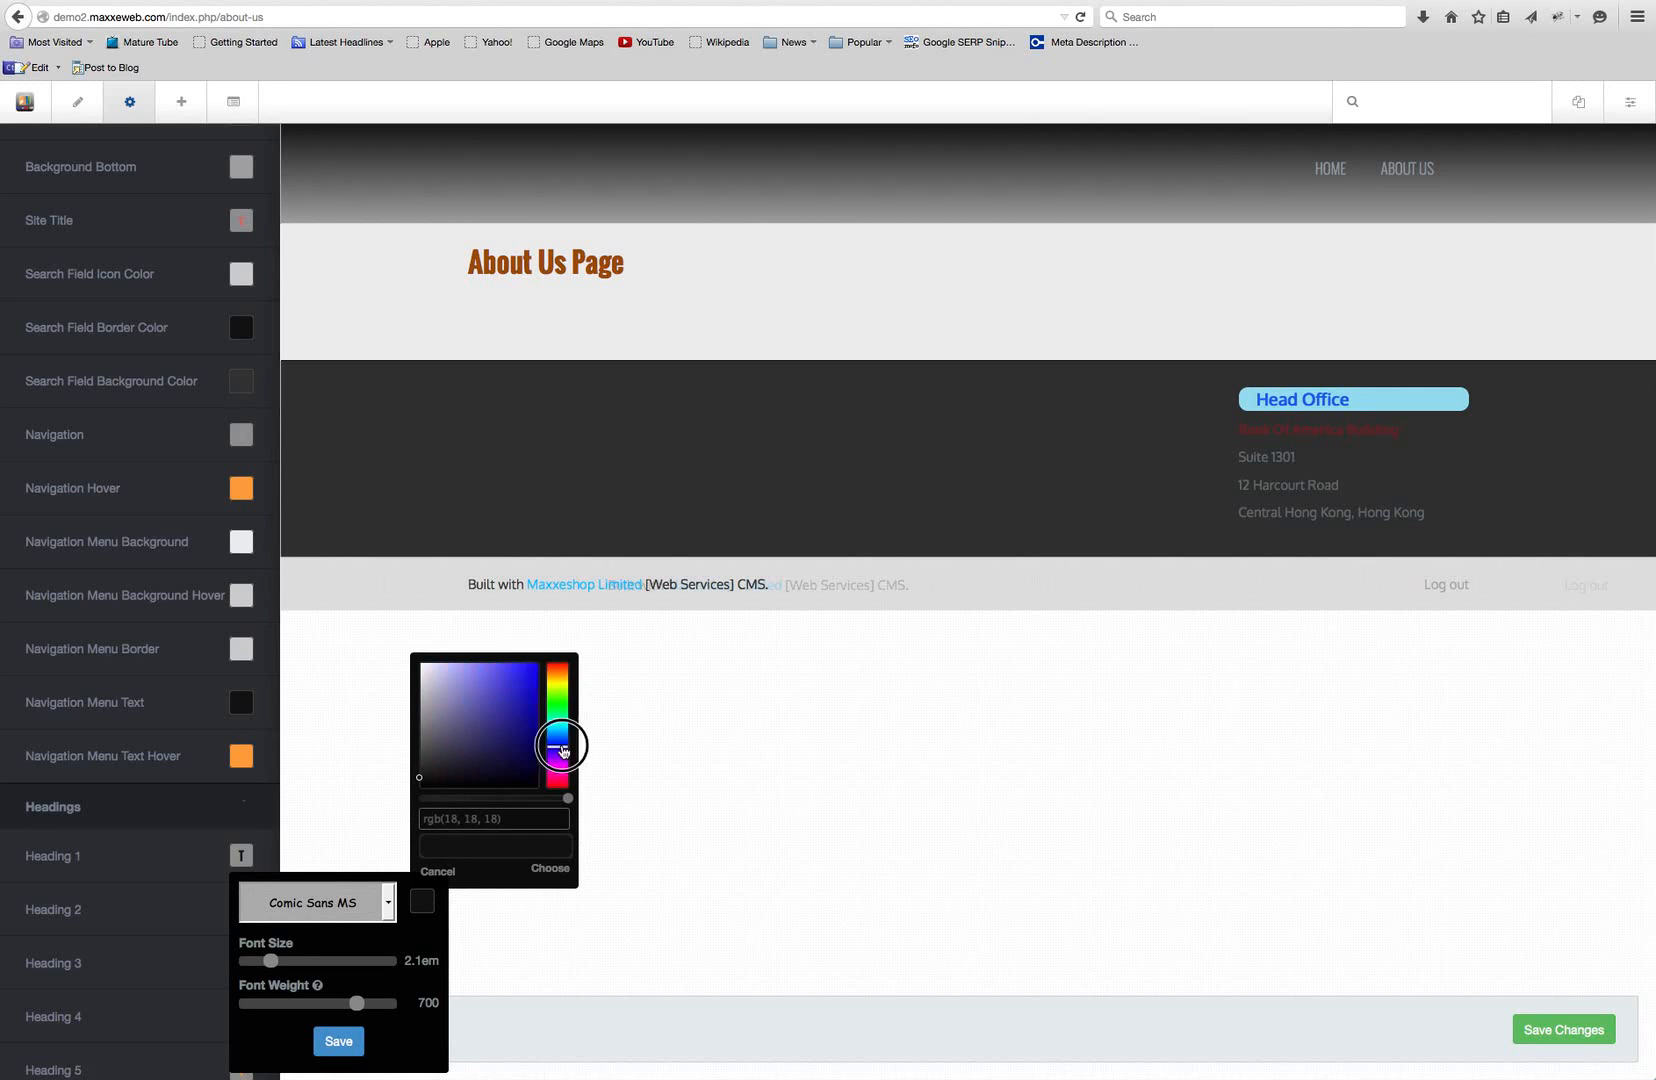
drag(563, 750, 564, 706)
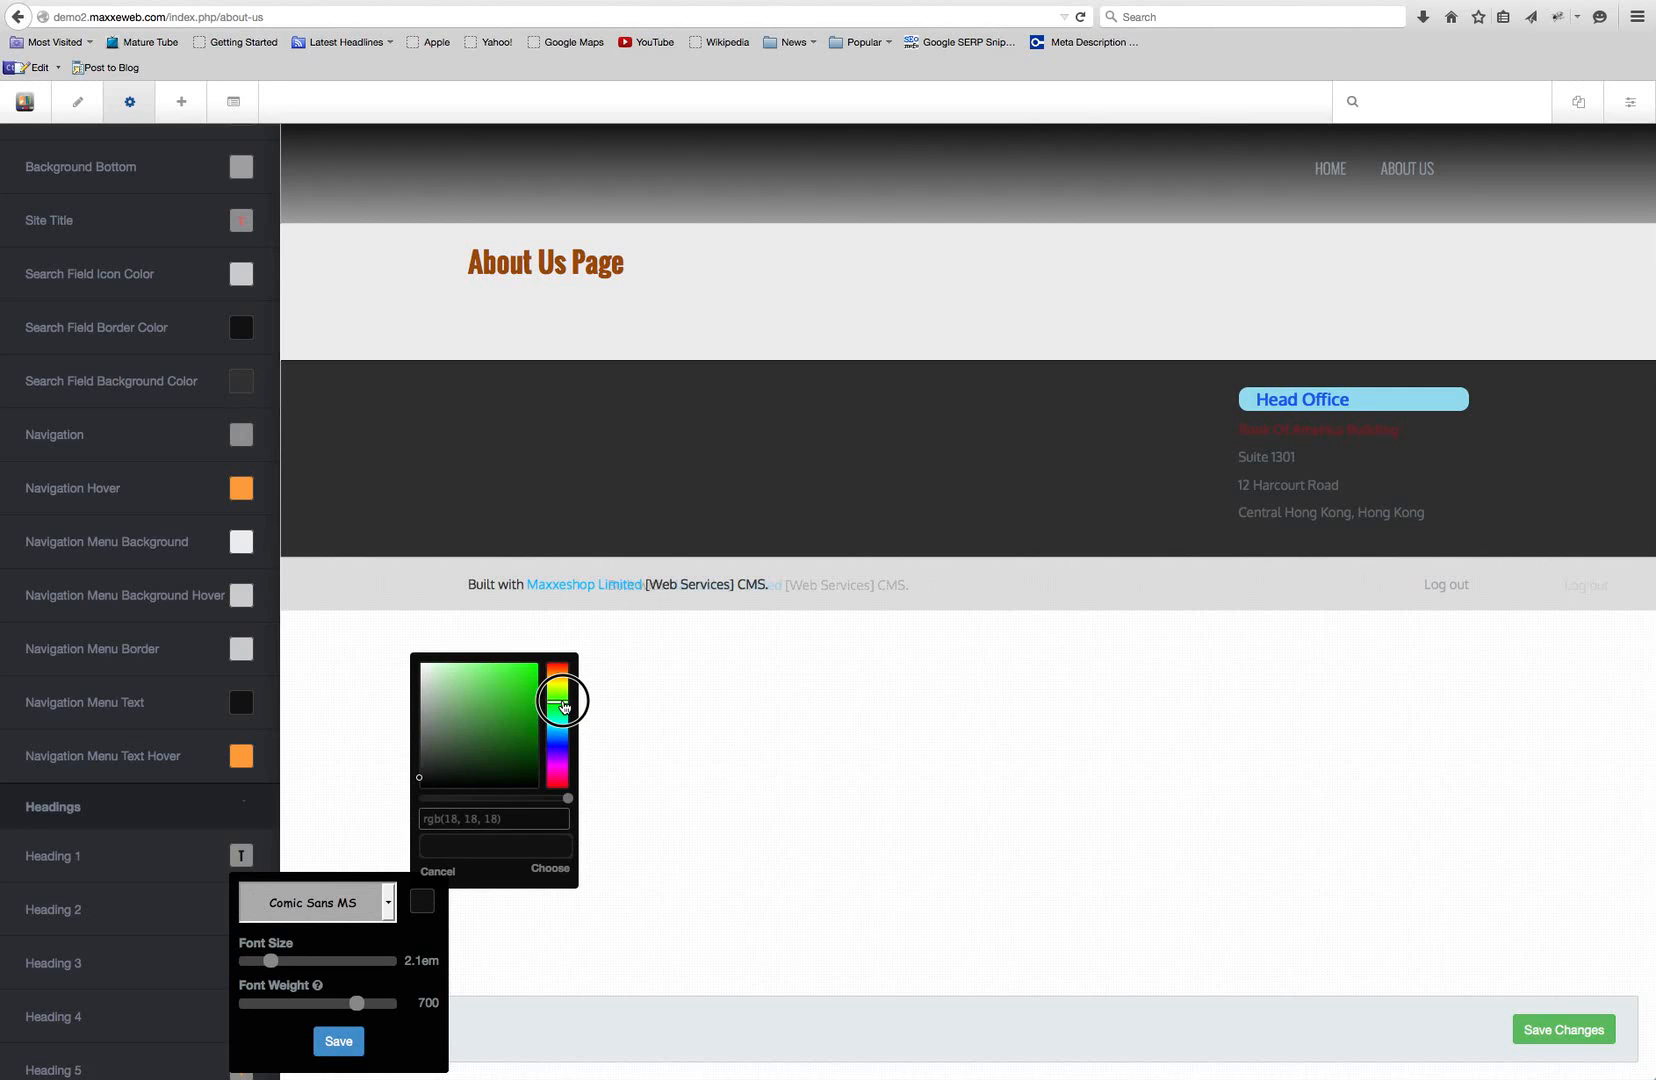
click(527, 728)
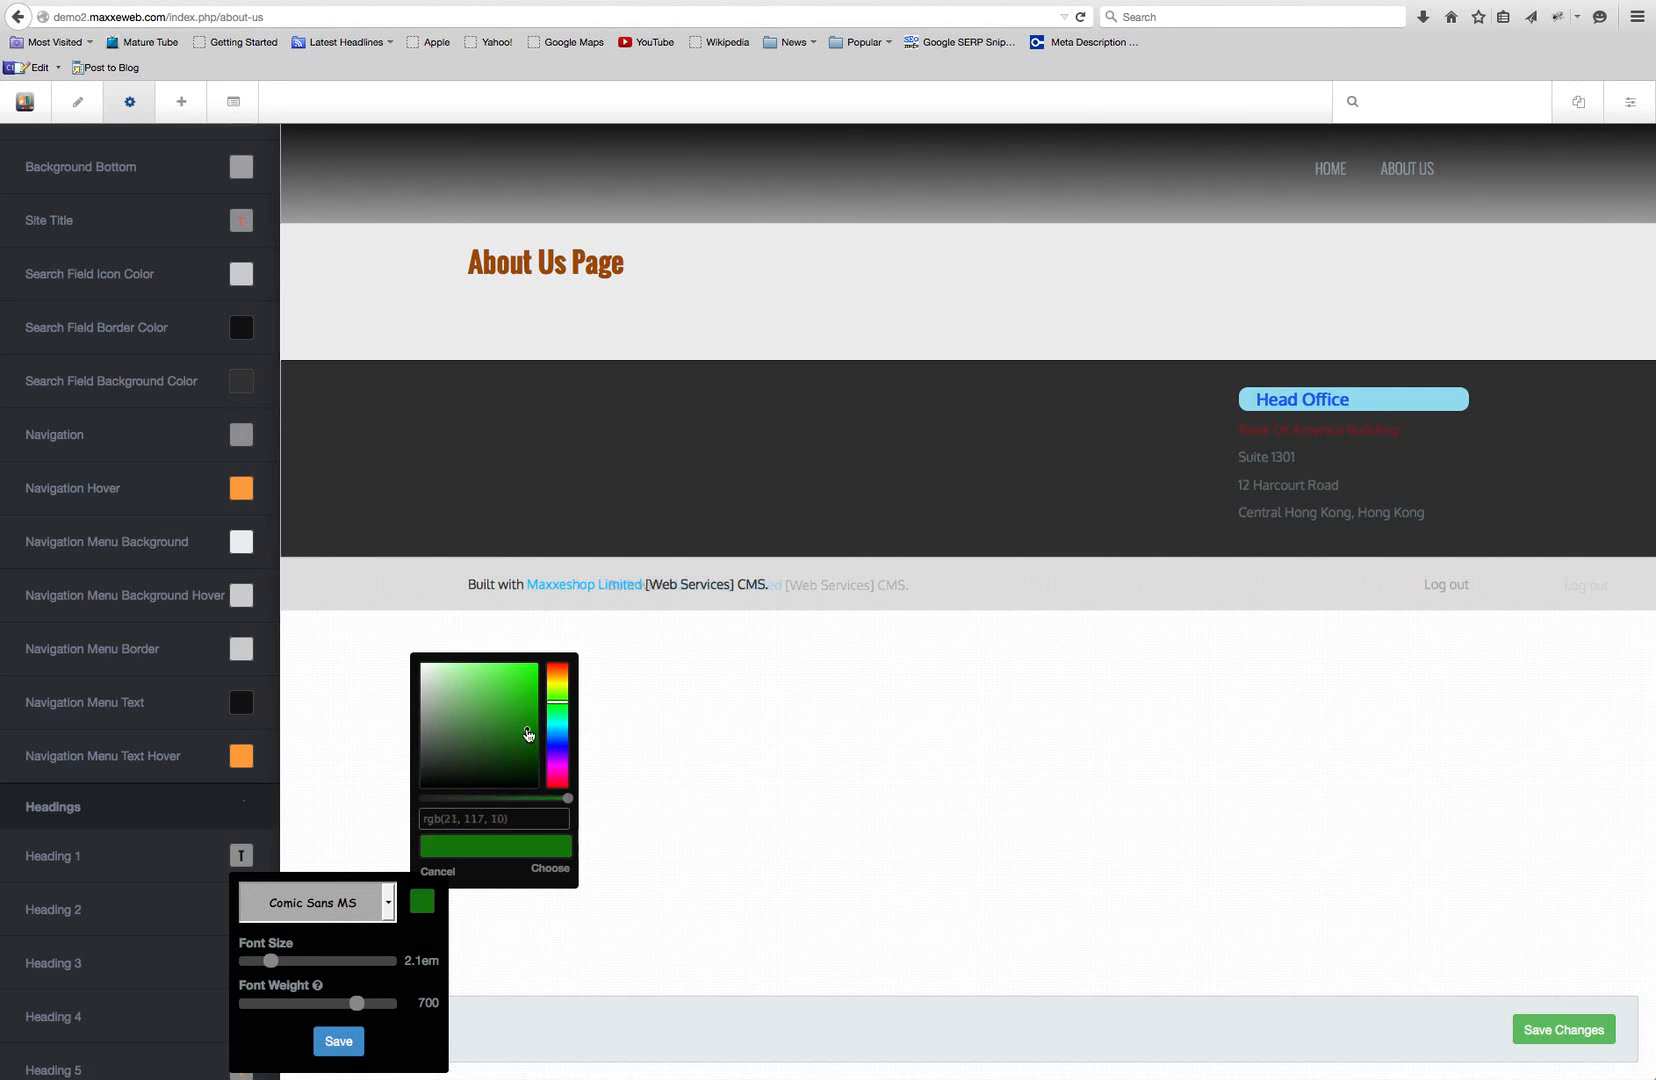
click(550, 869)
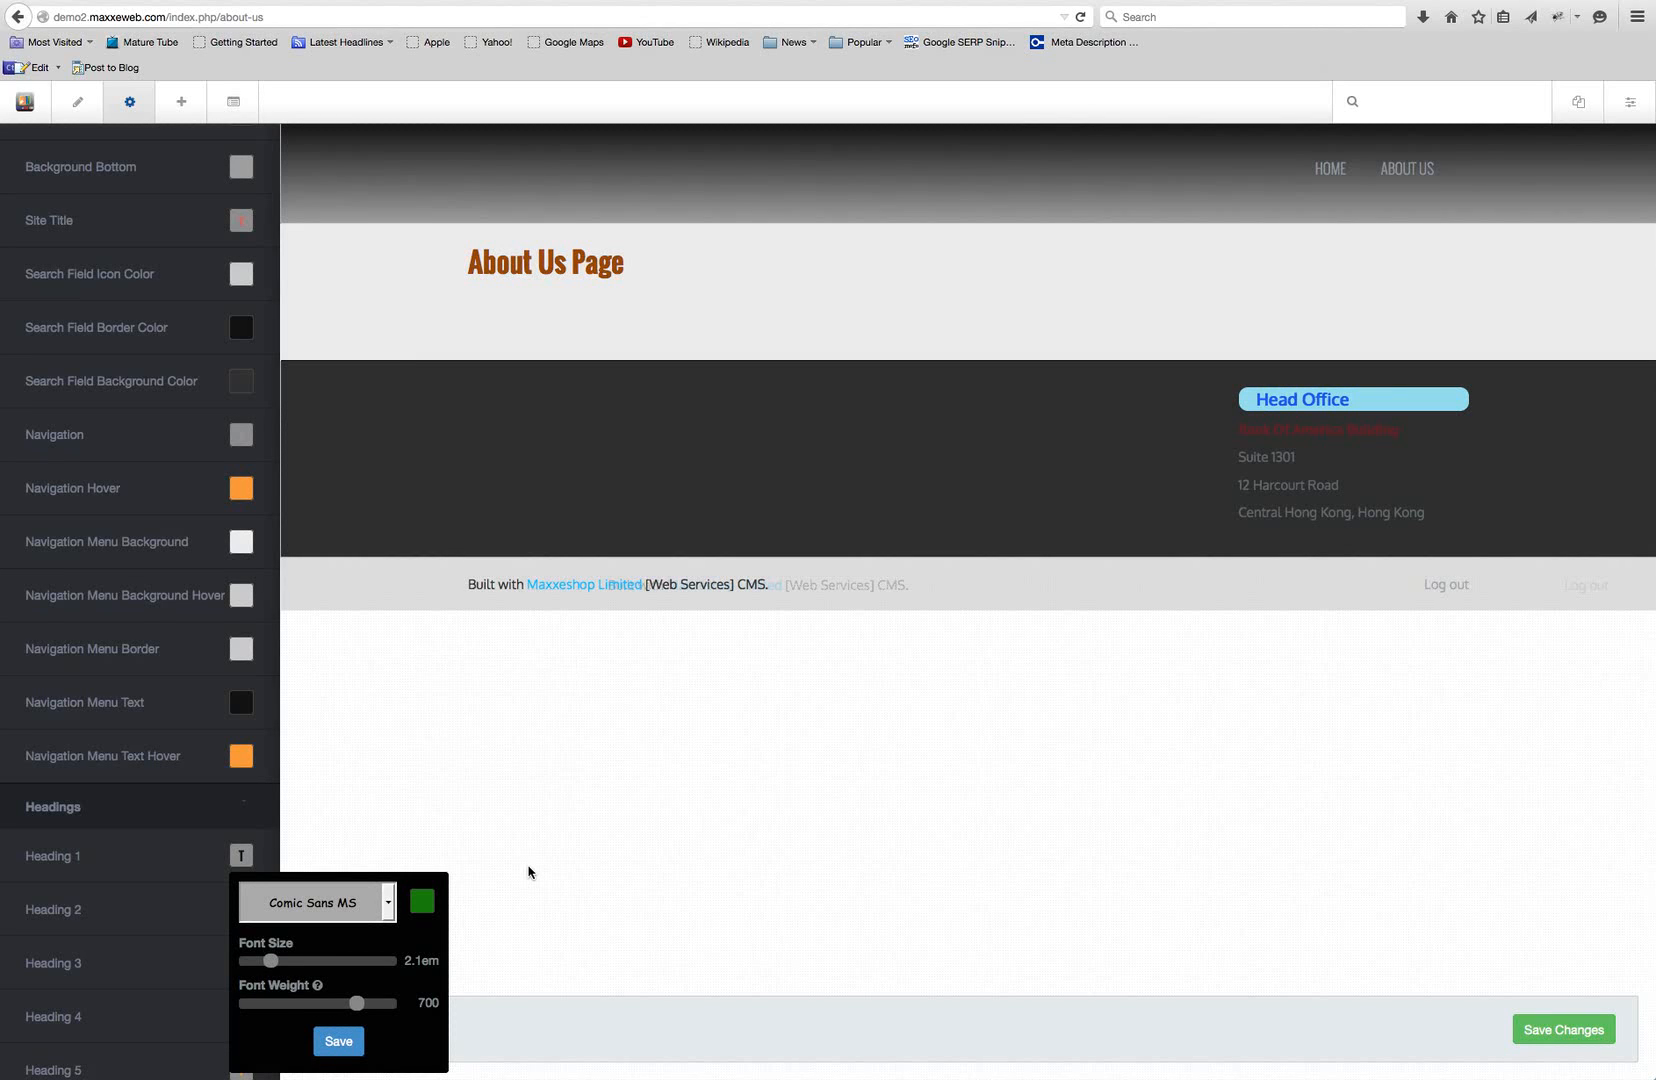
click(339, 1043)
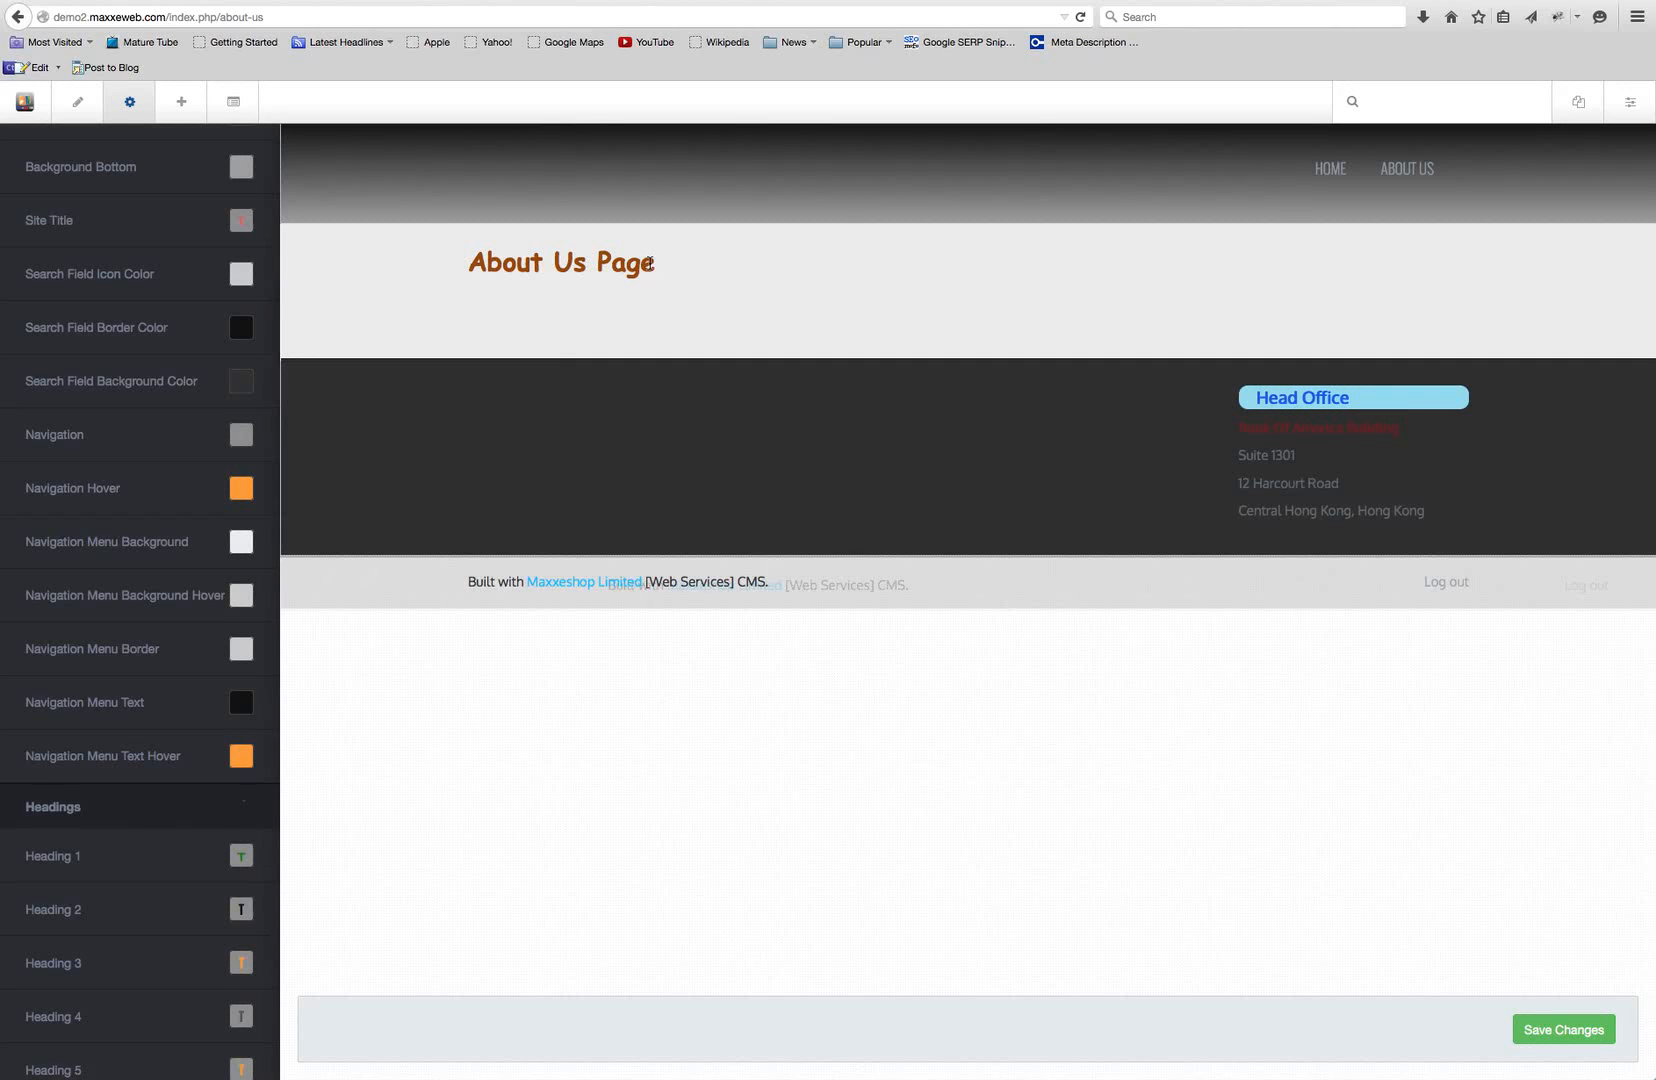
Save the customized design for the entire site and check it on the sub page under About Us
click(1556, 1031)
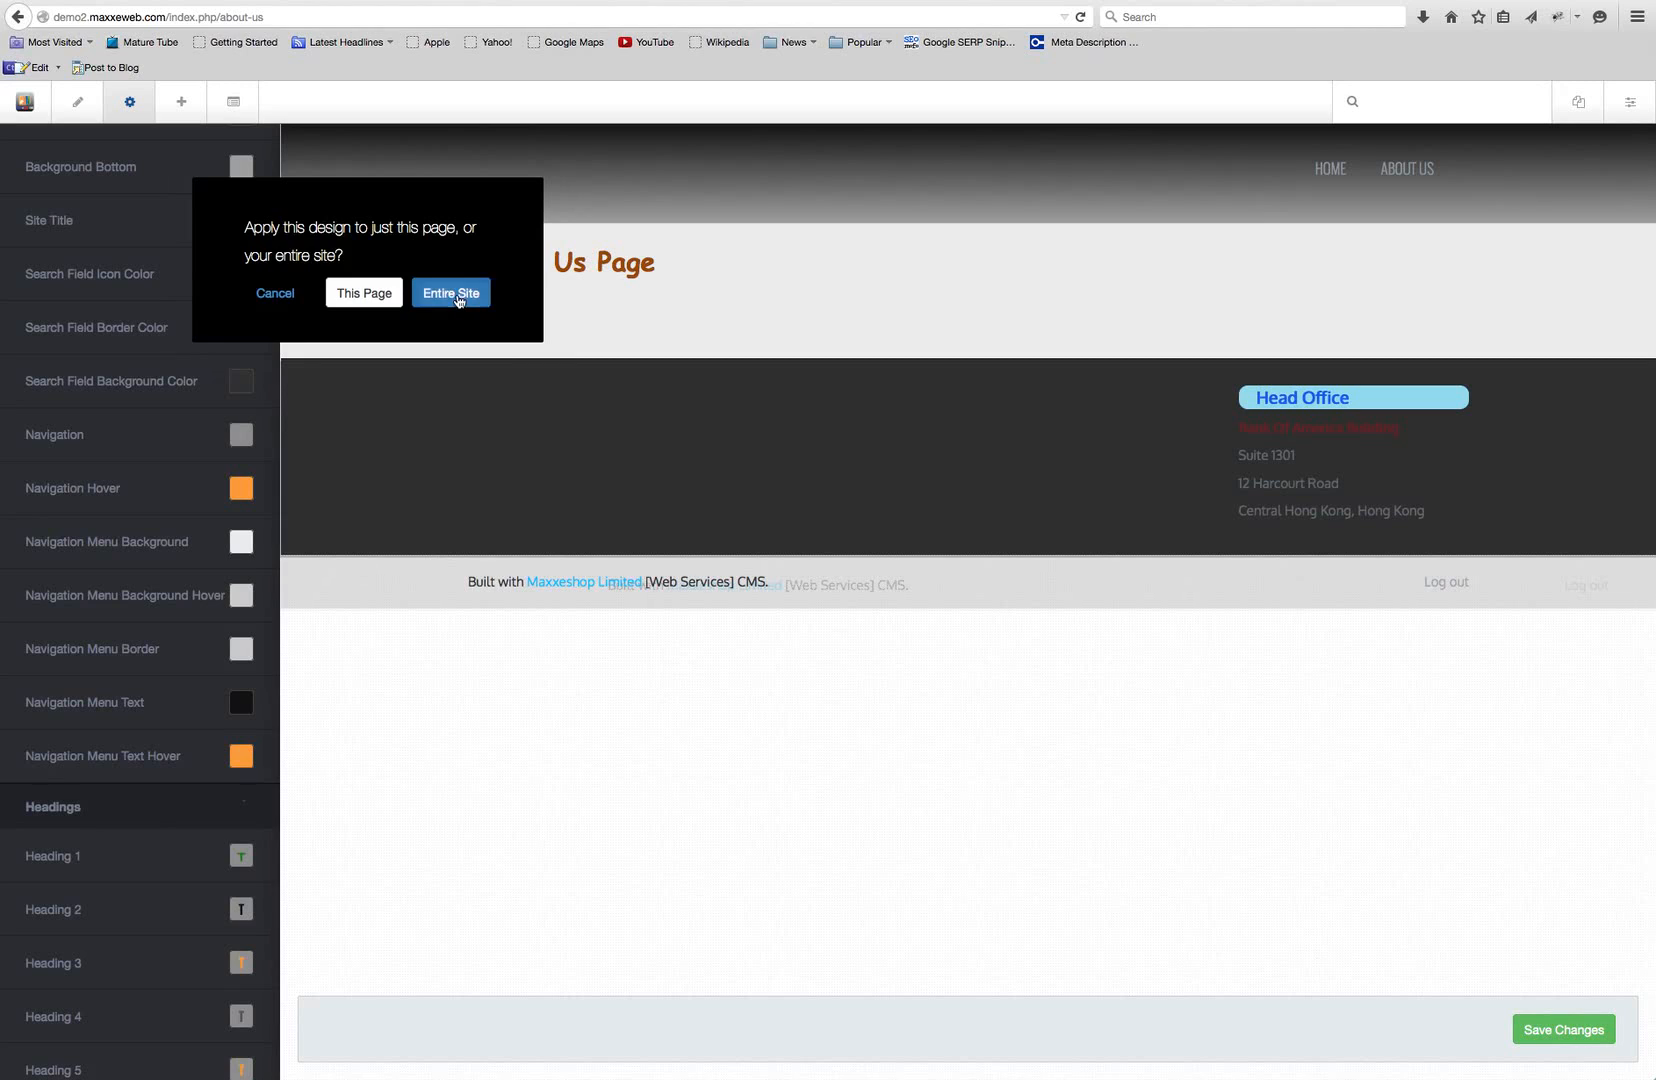
click(455, 297)
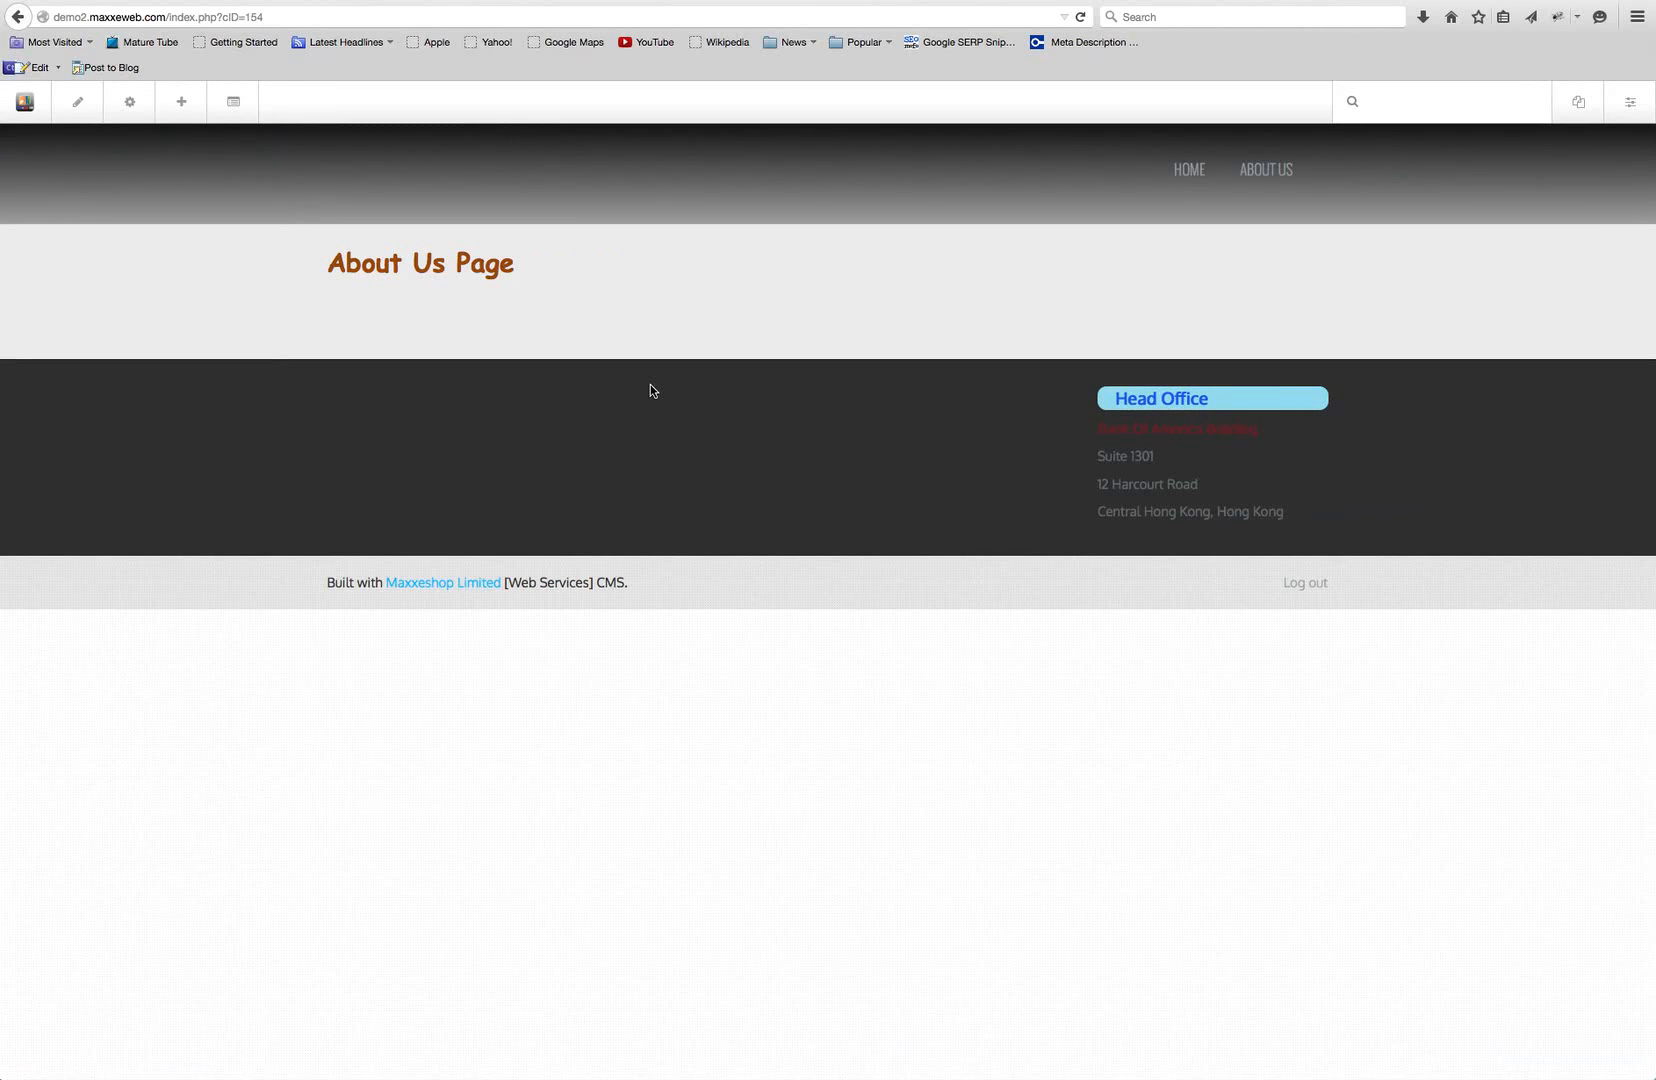
mouse_move(1266, 176)
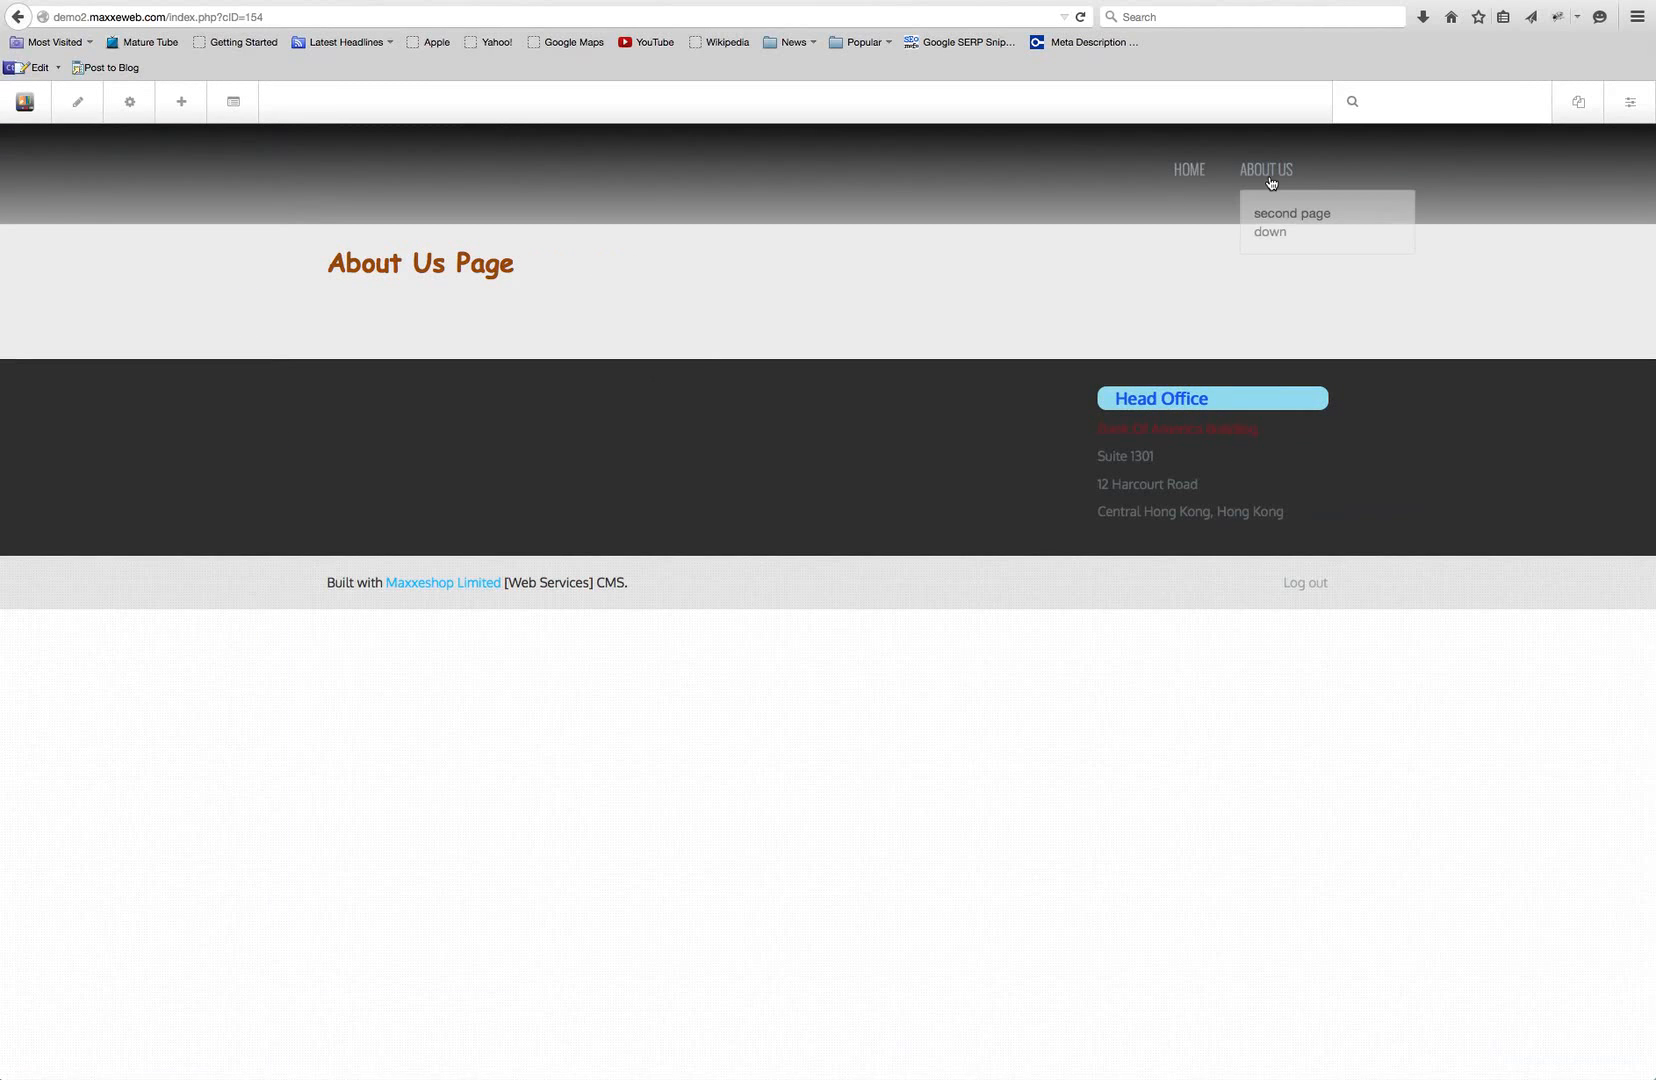
click(1287, 228)
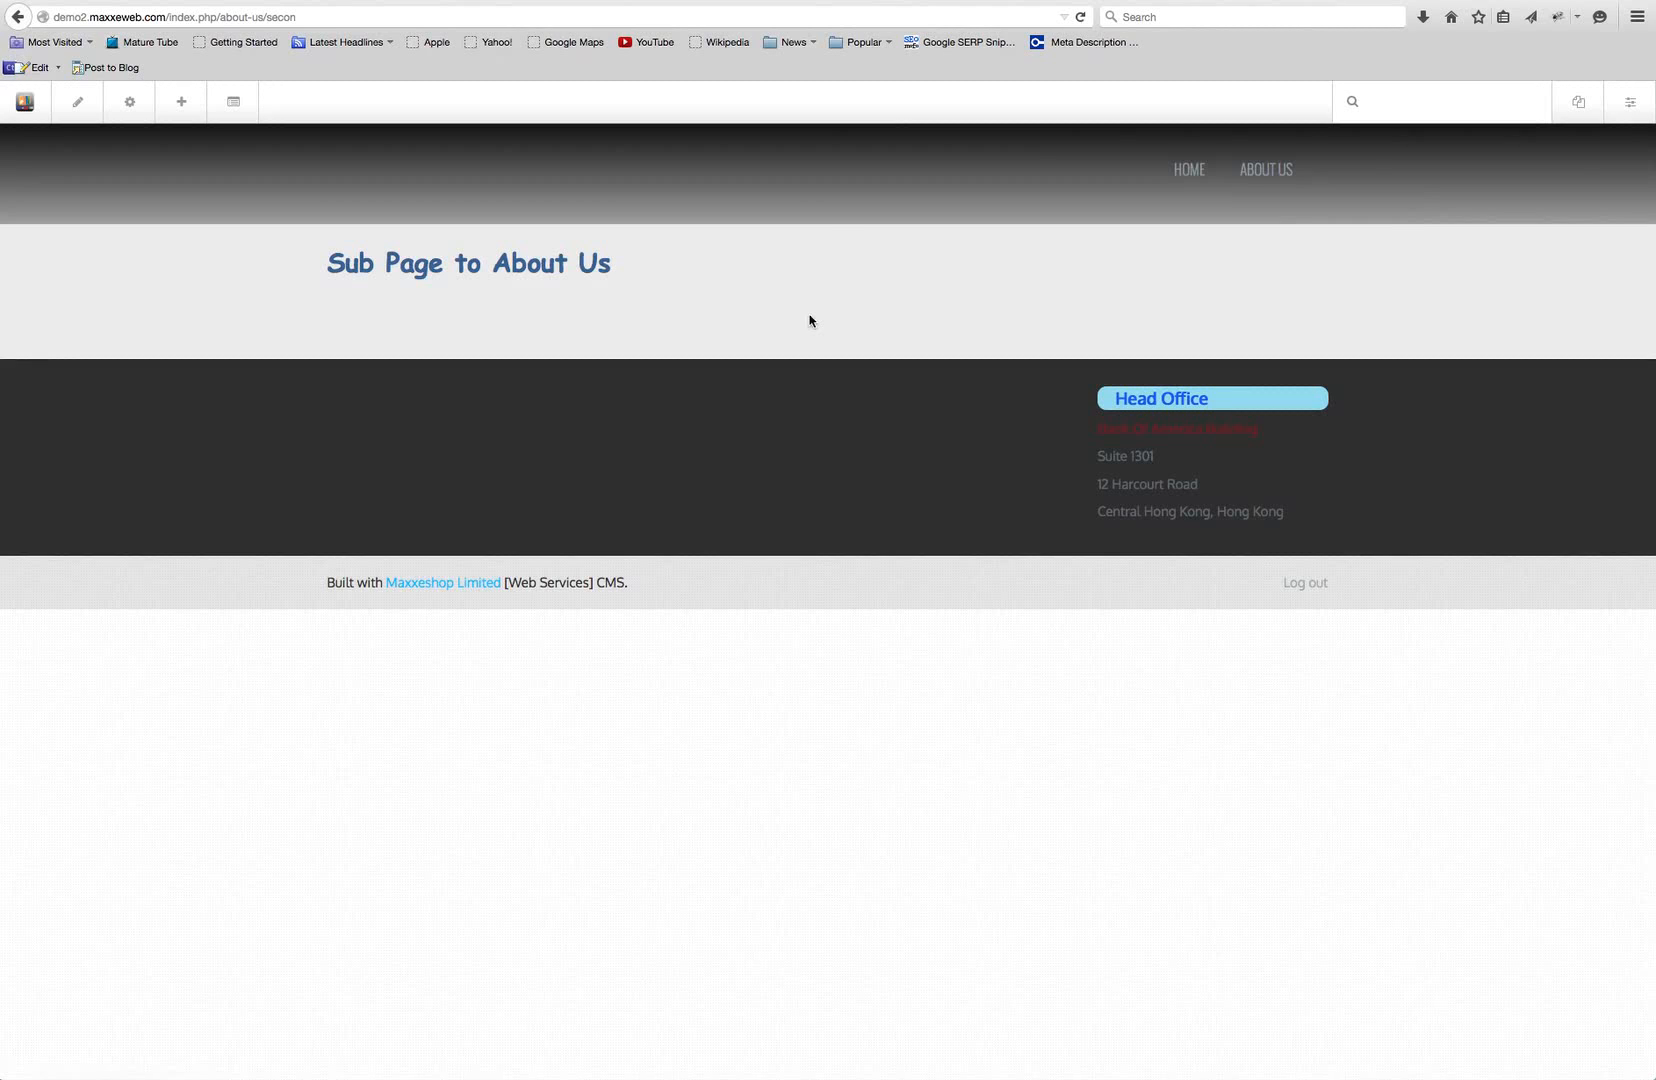
Go to the Home page and open the theme customization from its page design settings
click(1193, 172)
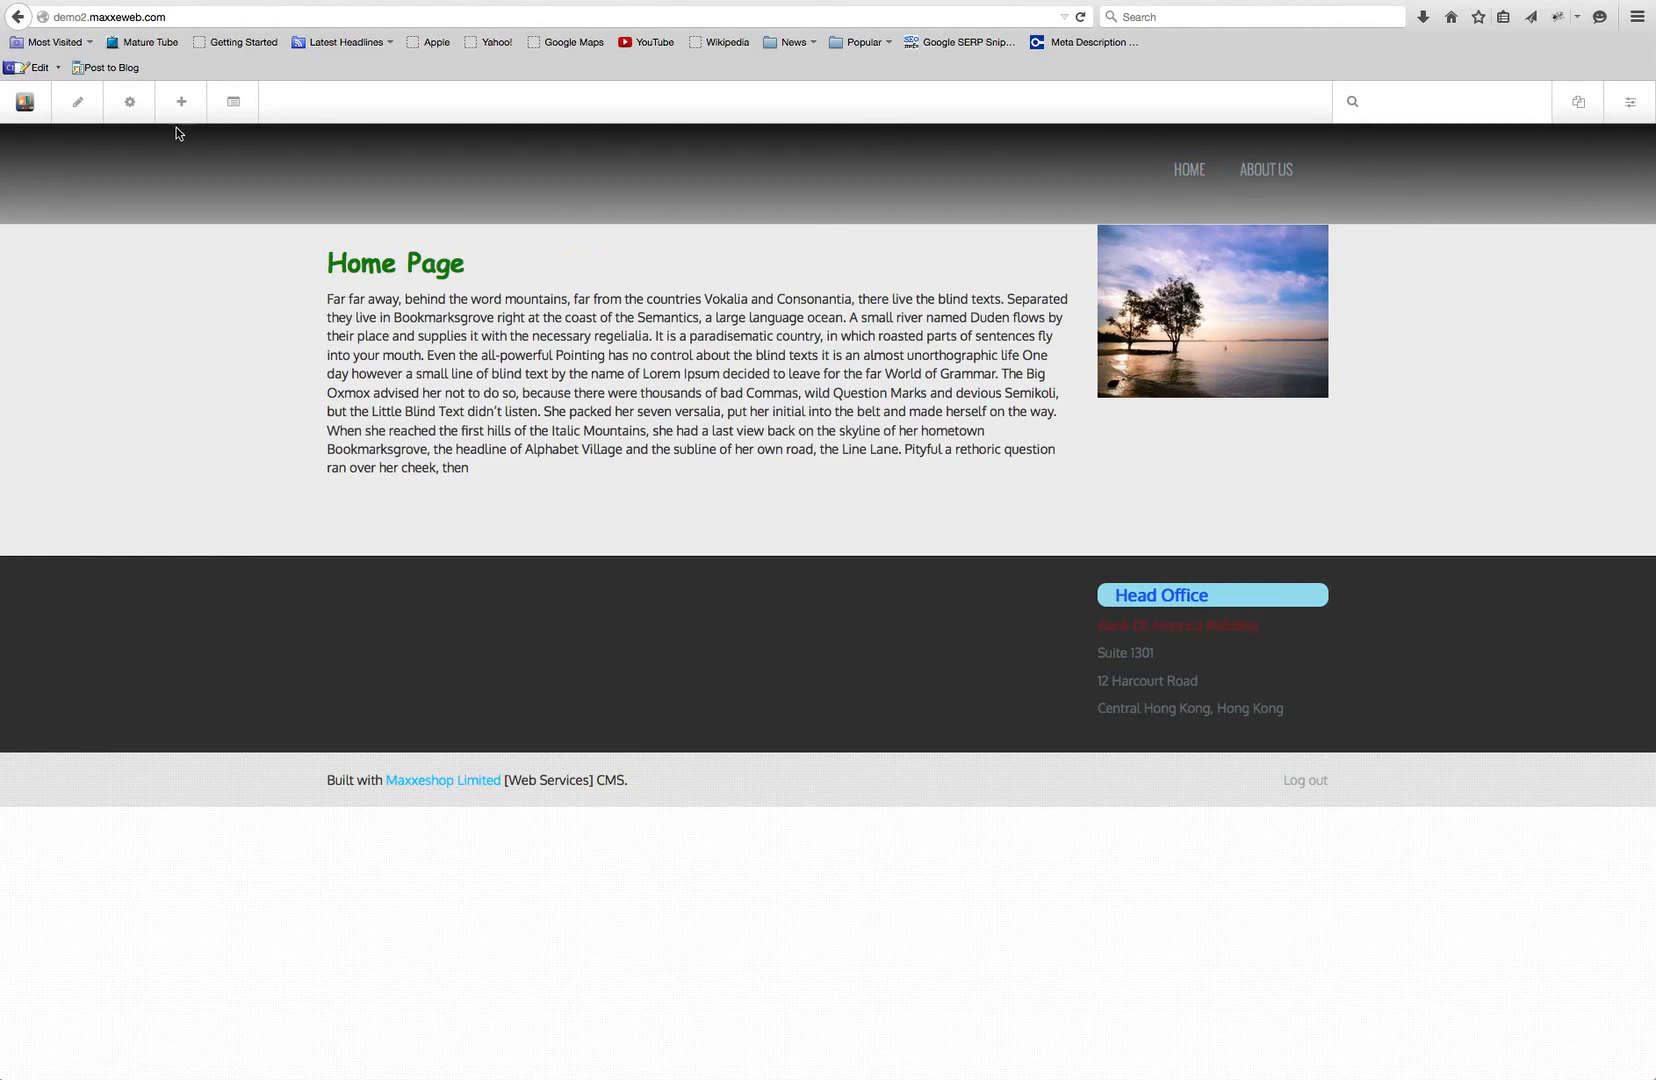
click(130, 106)
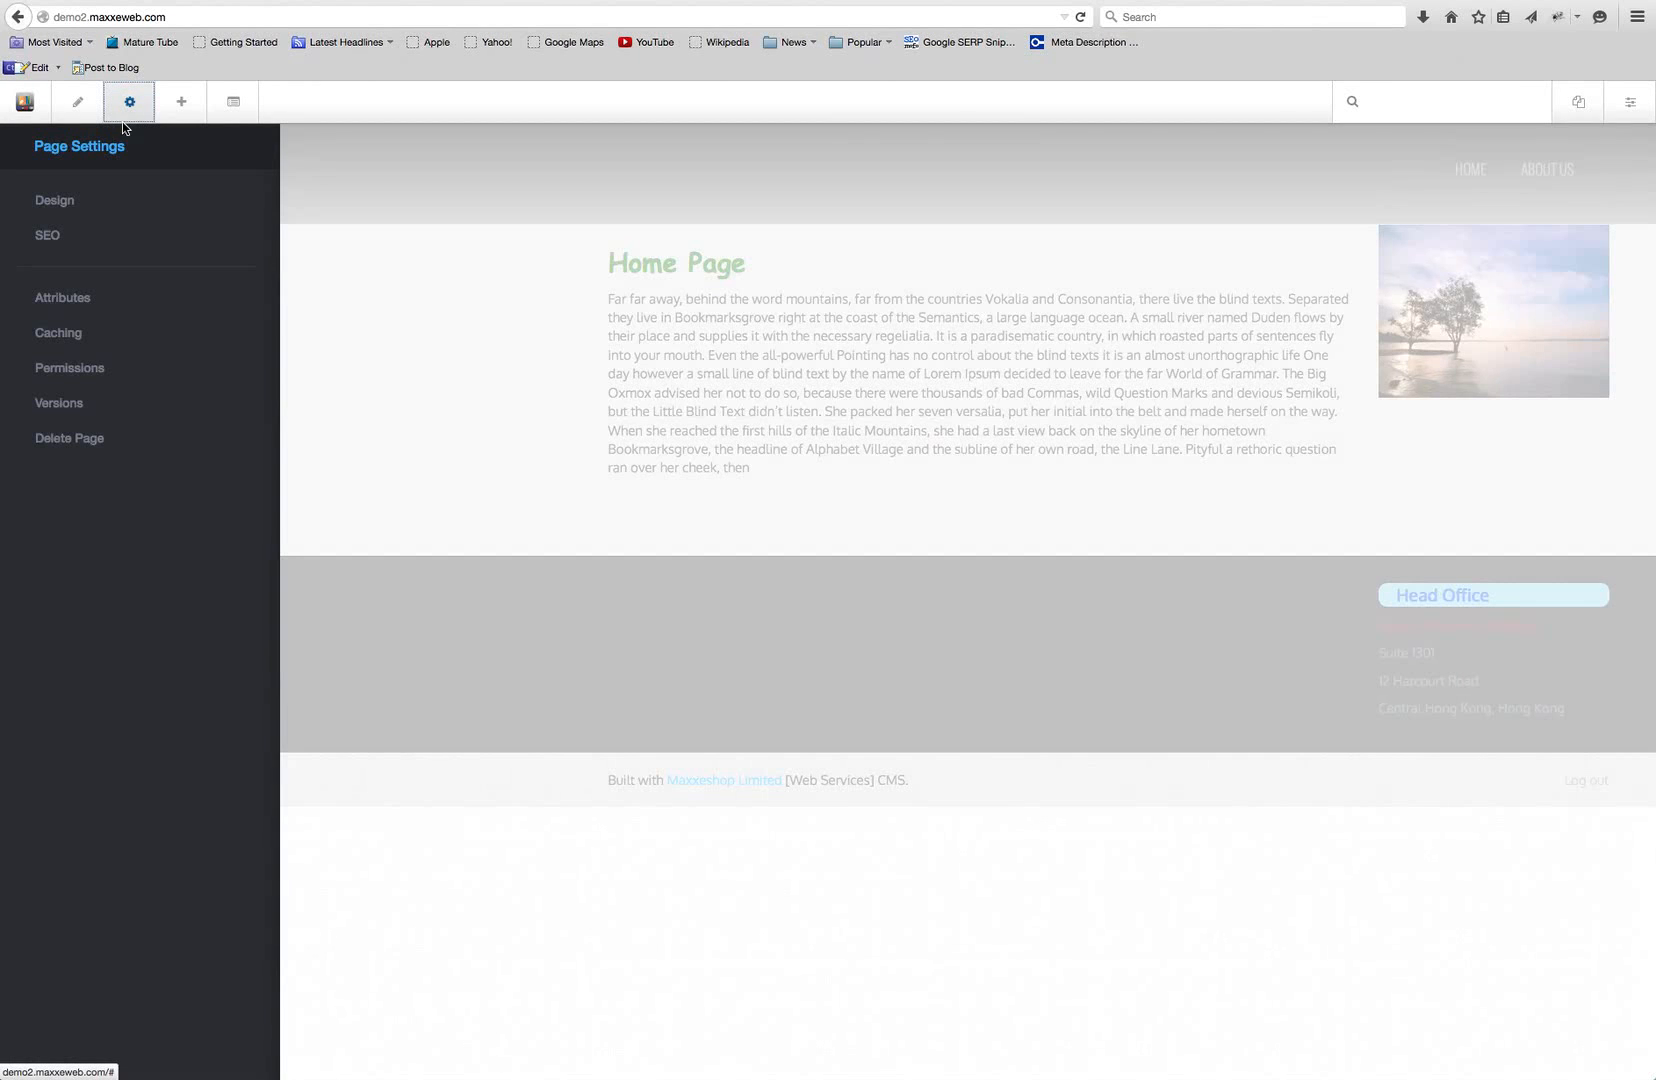
click(71, 210)
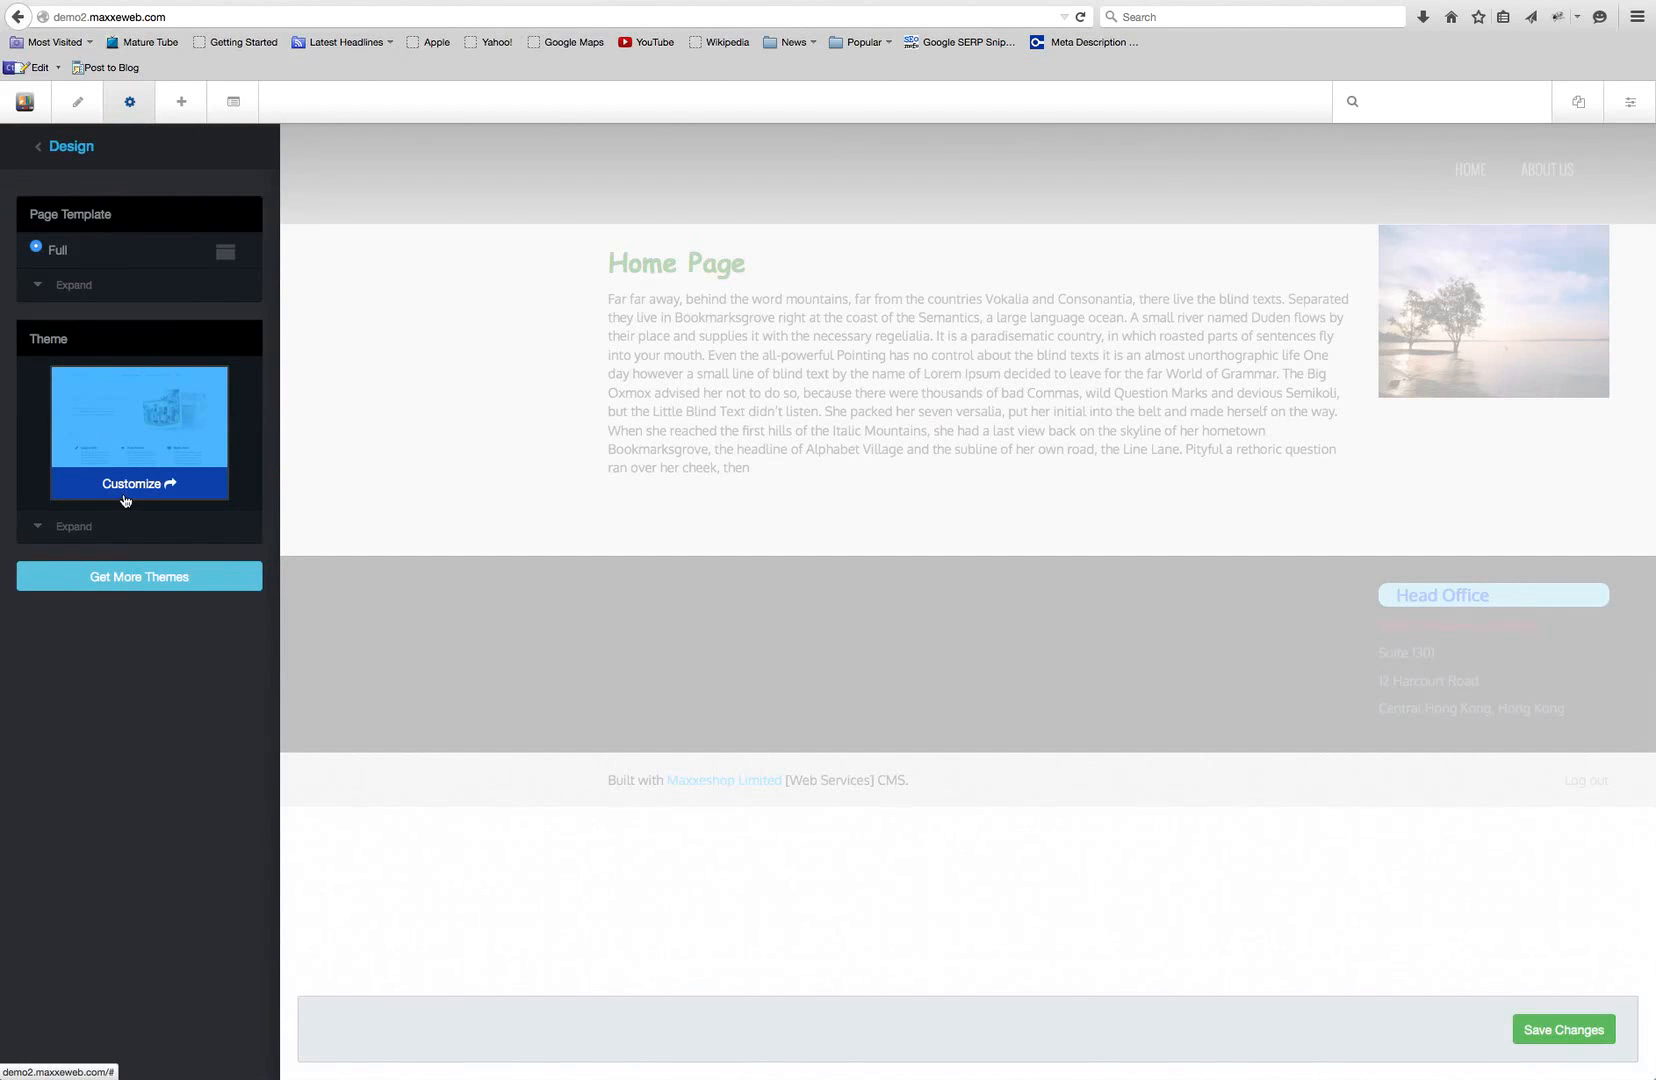
click(127, 485)
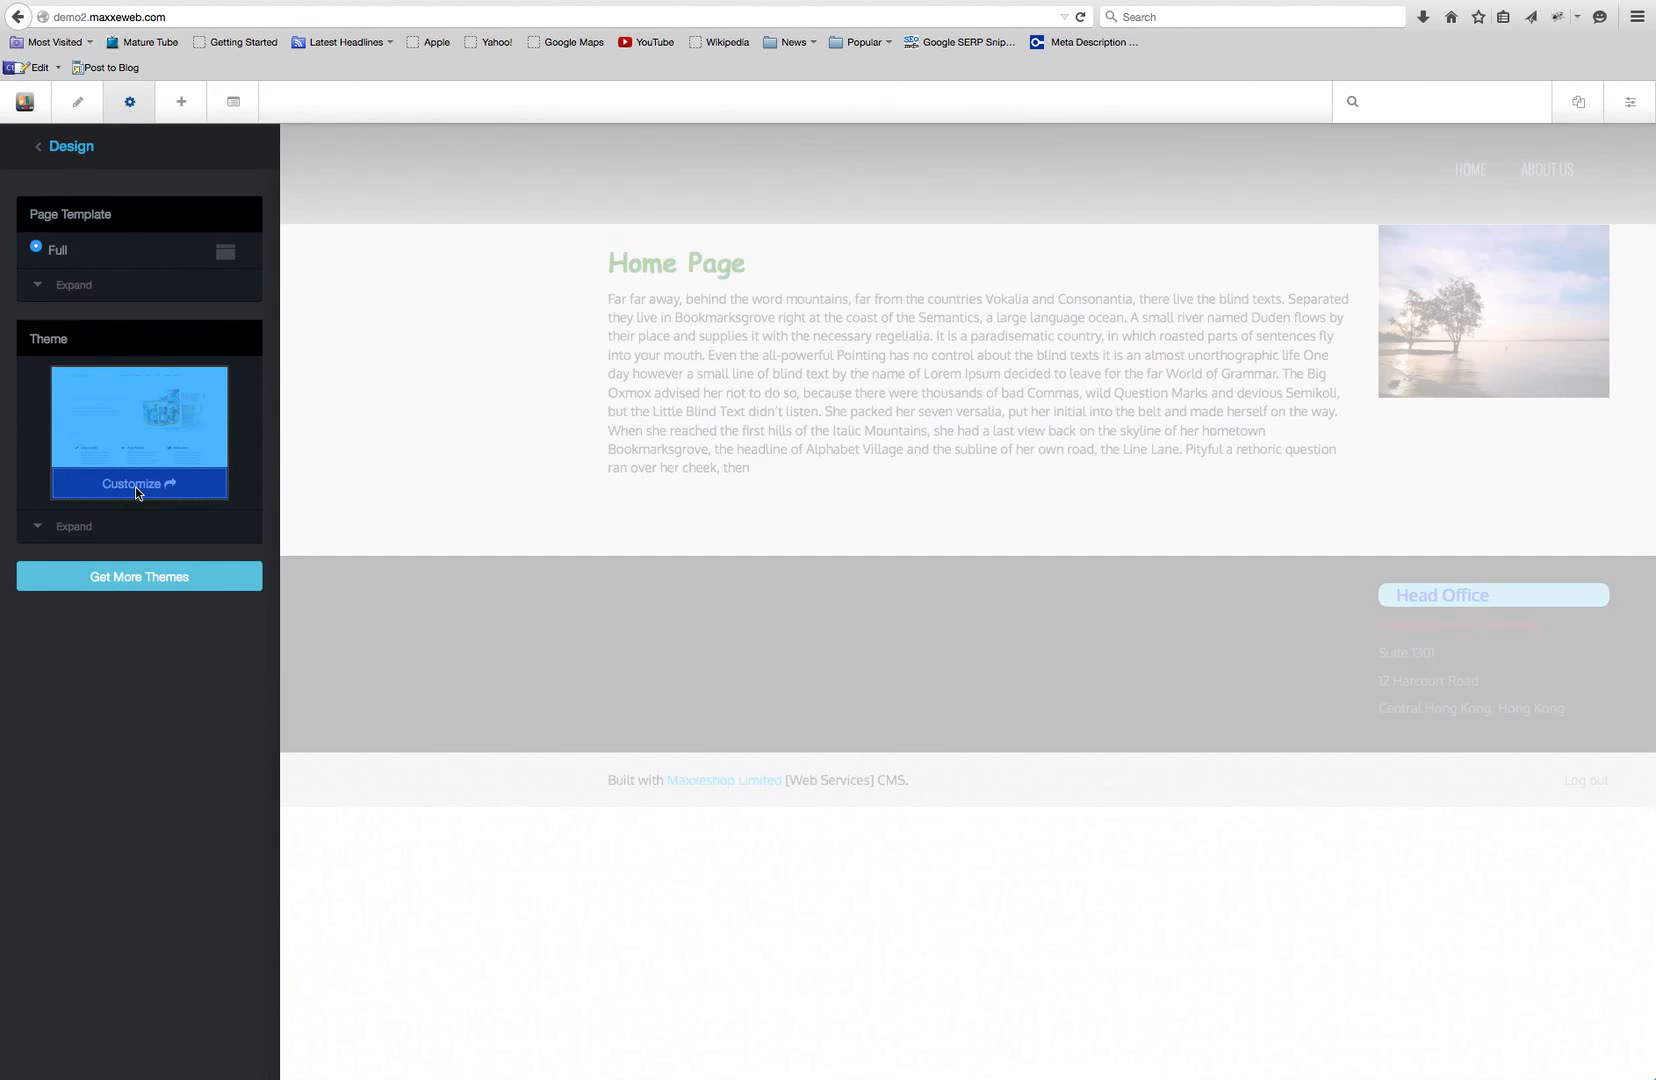
click(138, 484)
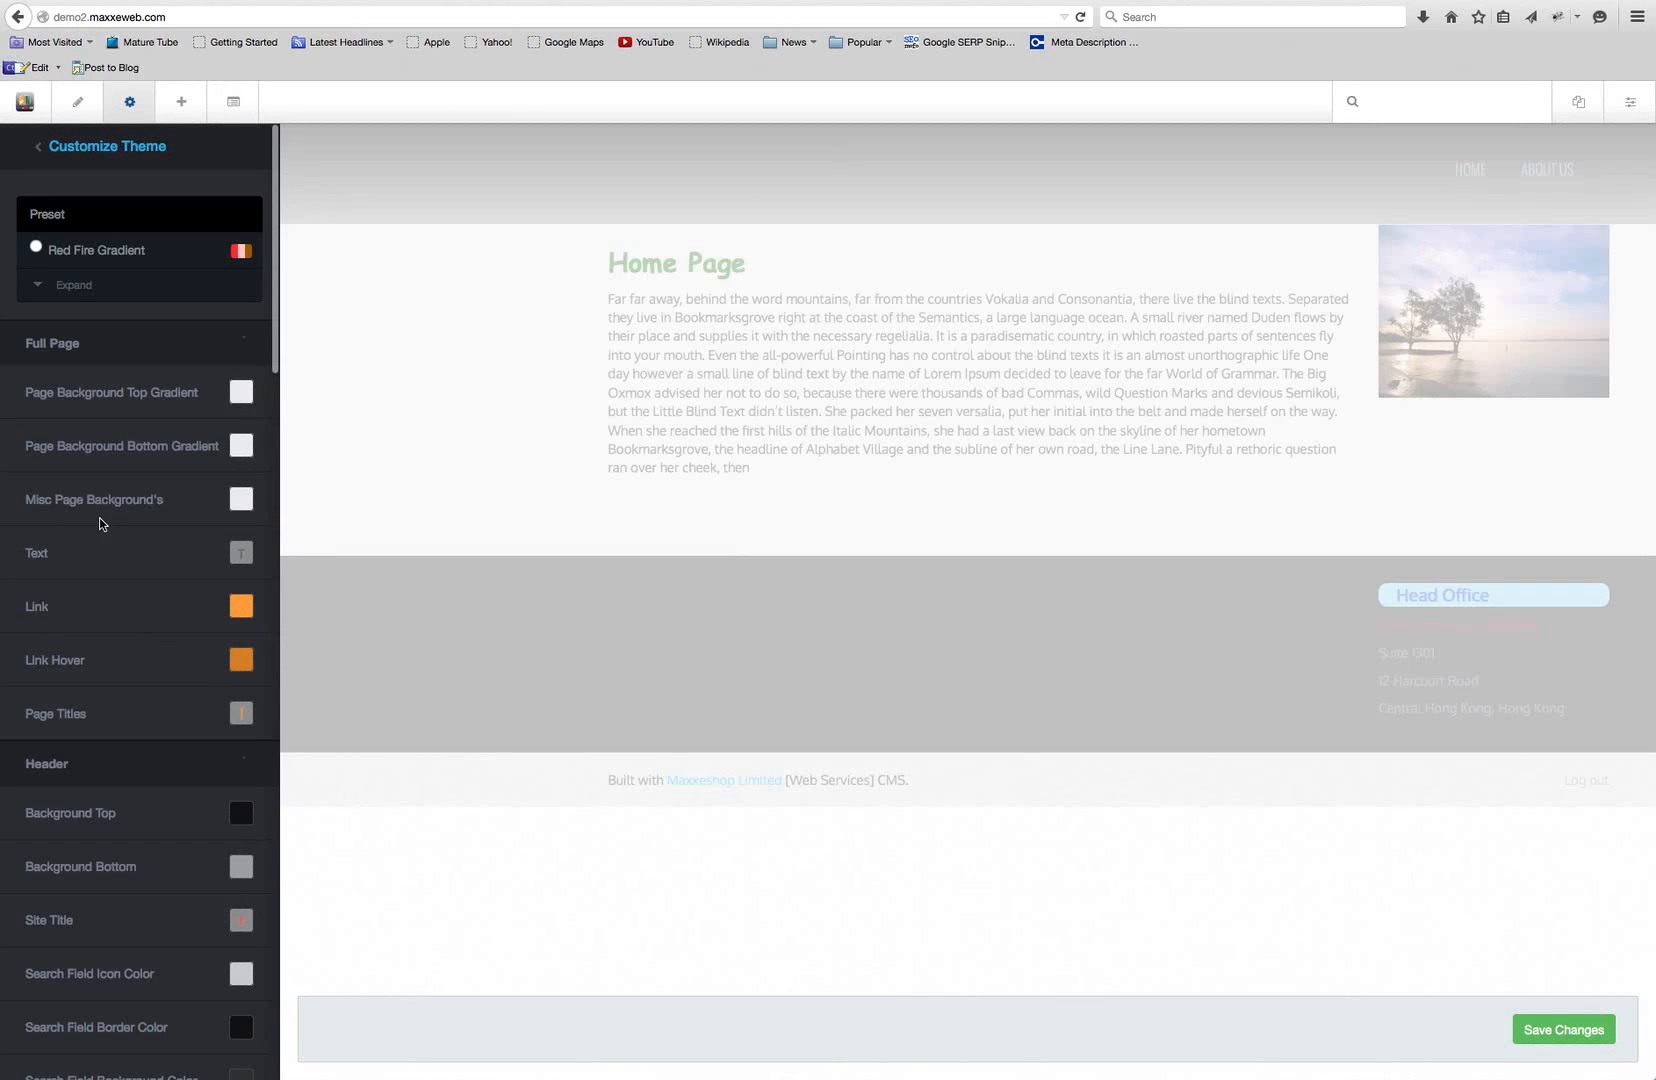
Look through the customizable theme options from the preset down to Custom CSS and back, and close the page settings
scroll(100, 518, down, 5)
scroll(100, 519, down, 5)
scroll(100, 520, down, 6)
scroll(100, 522, down, 8)
scroll(100, 523, down, 7)
scroll(101, 525, down, 10)
scroll(101, 524, down, 12)
scroll(100, 522, down, 5)
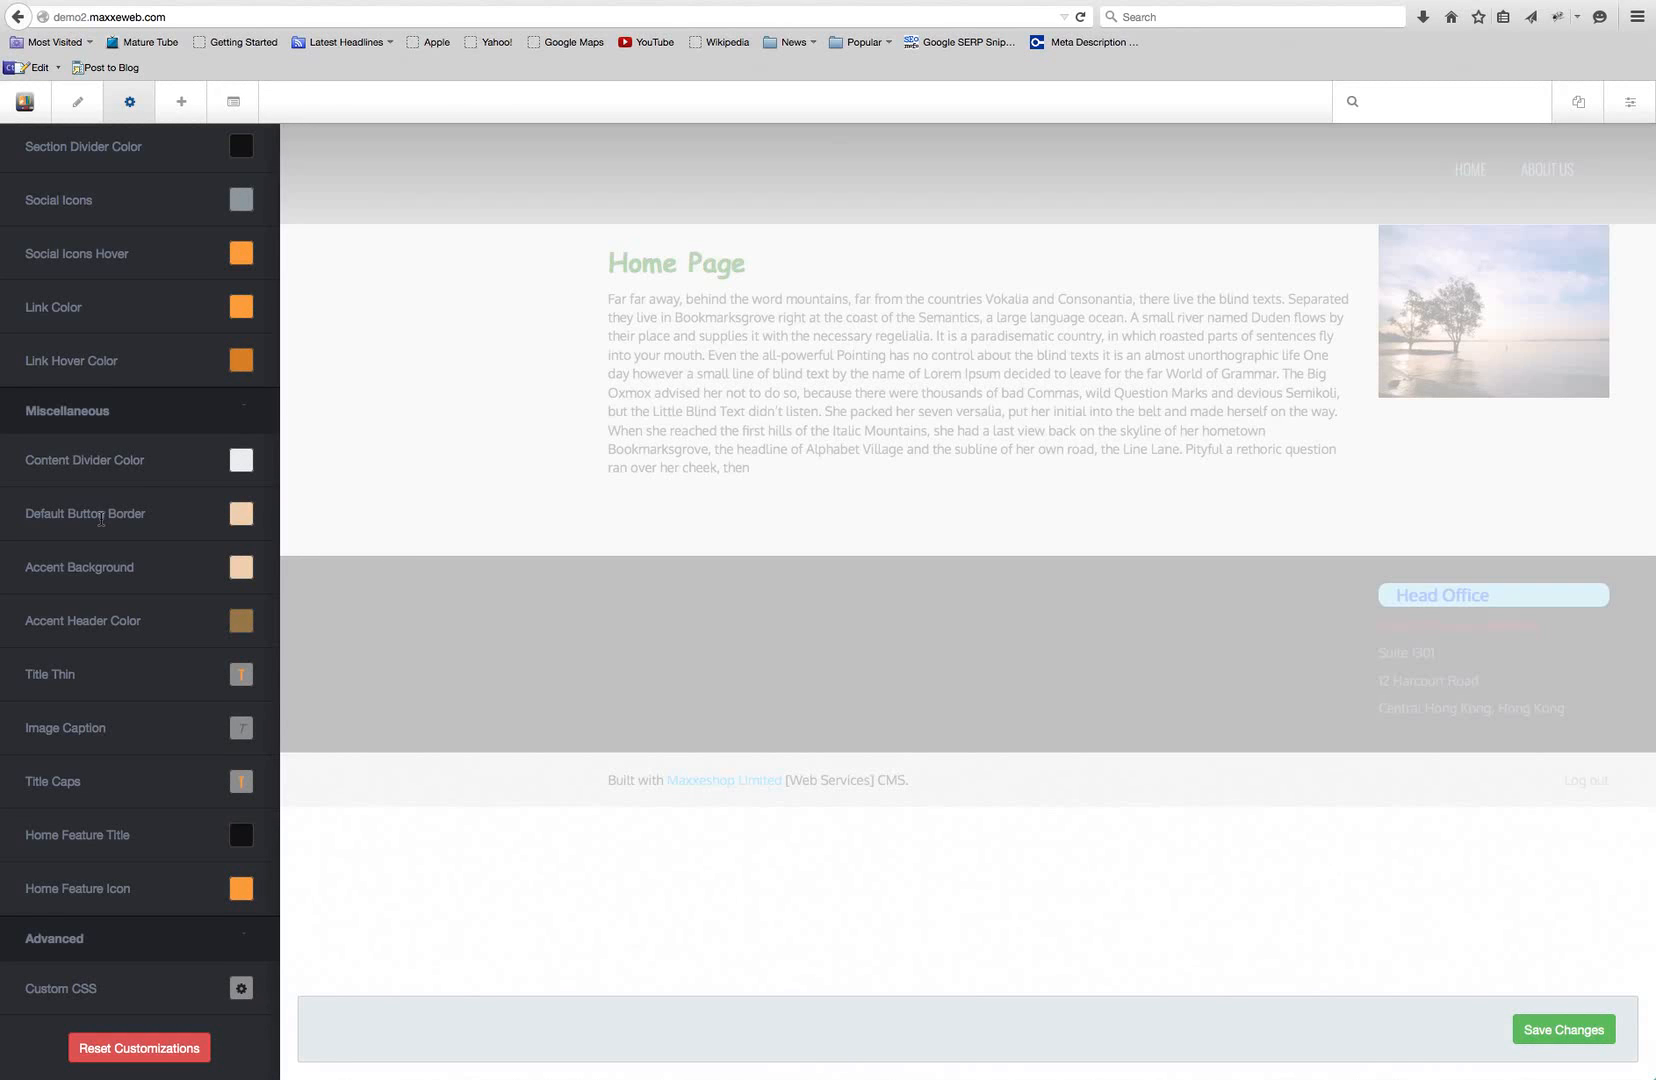
scroll(101, 518, up, 1)
scroll(100, 522, up, 20)
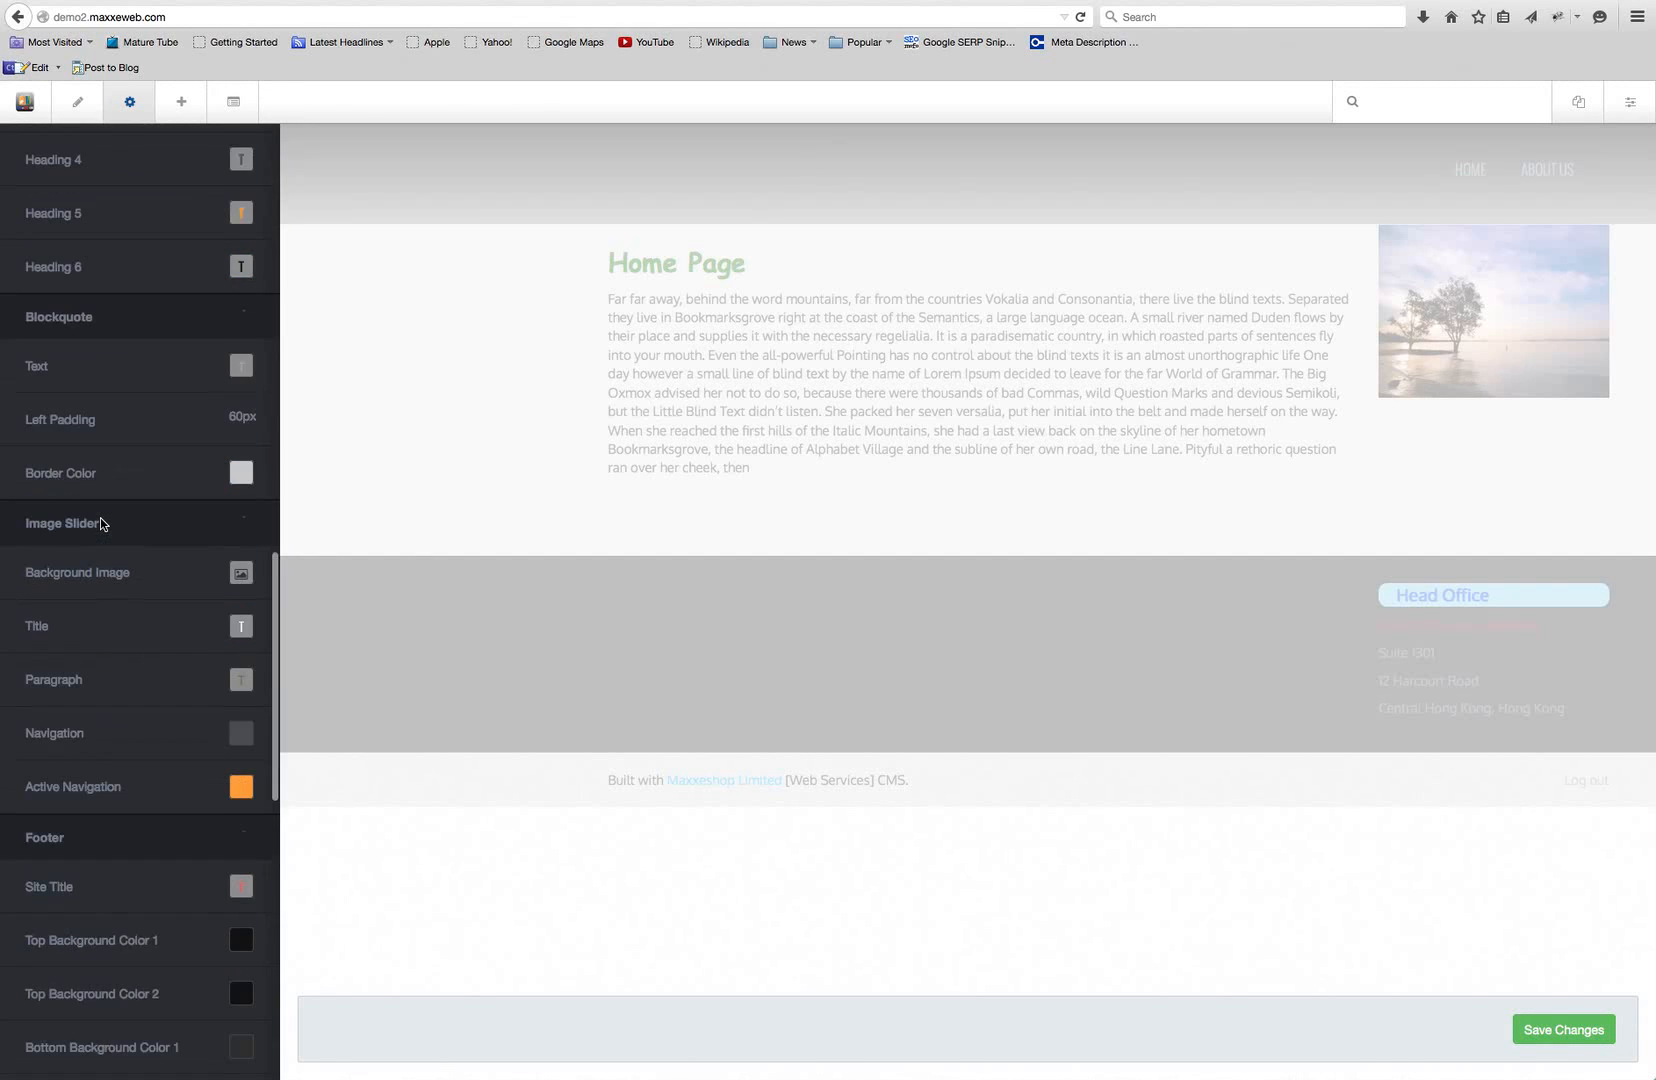
scroll(100, 524, up, 10)
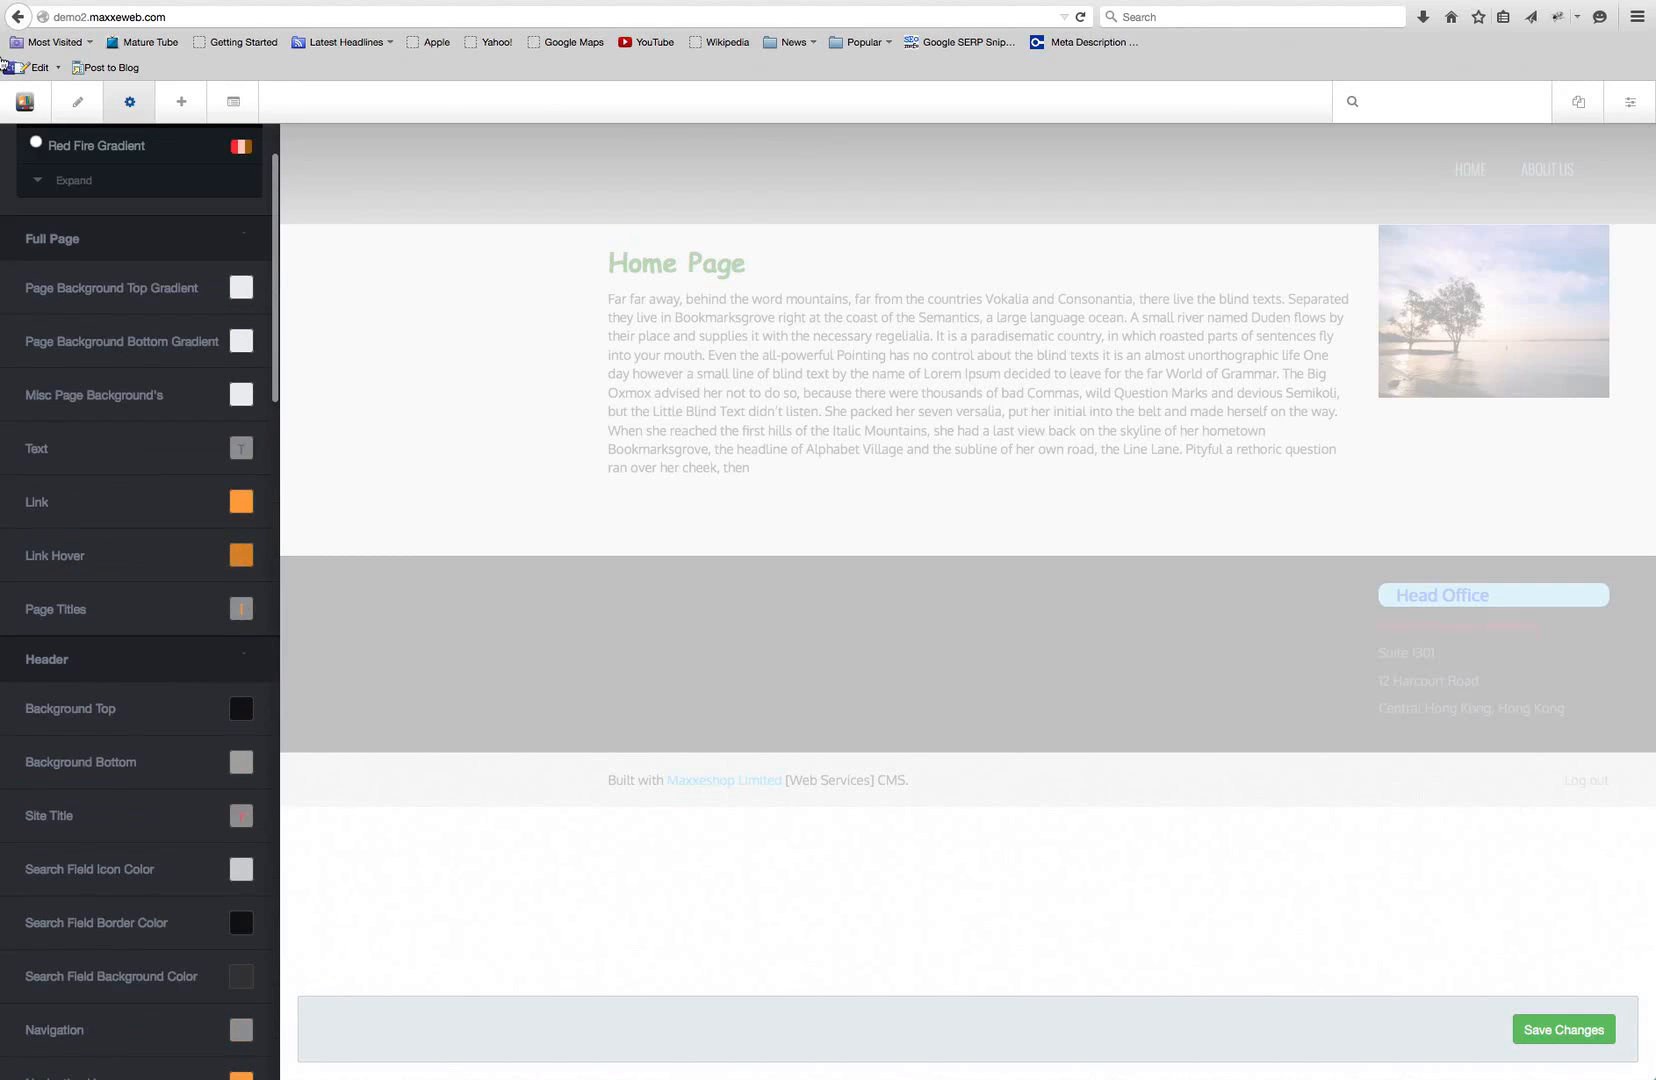
click(131, 106)
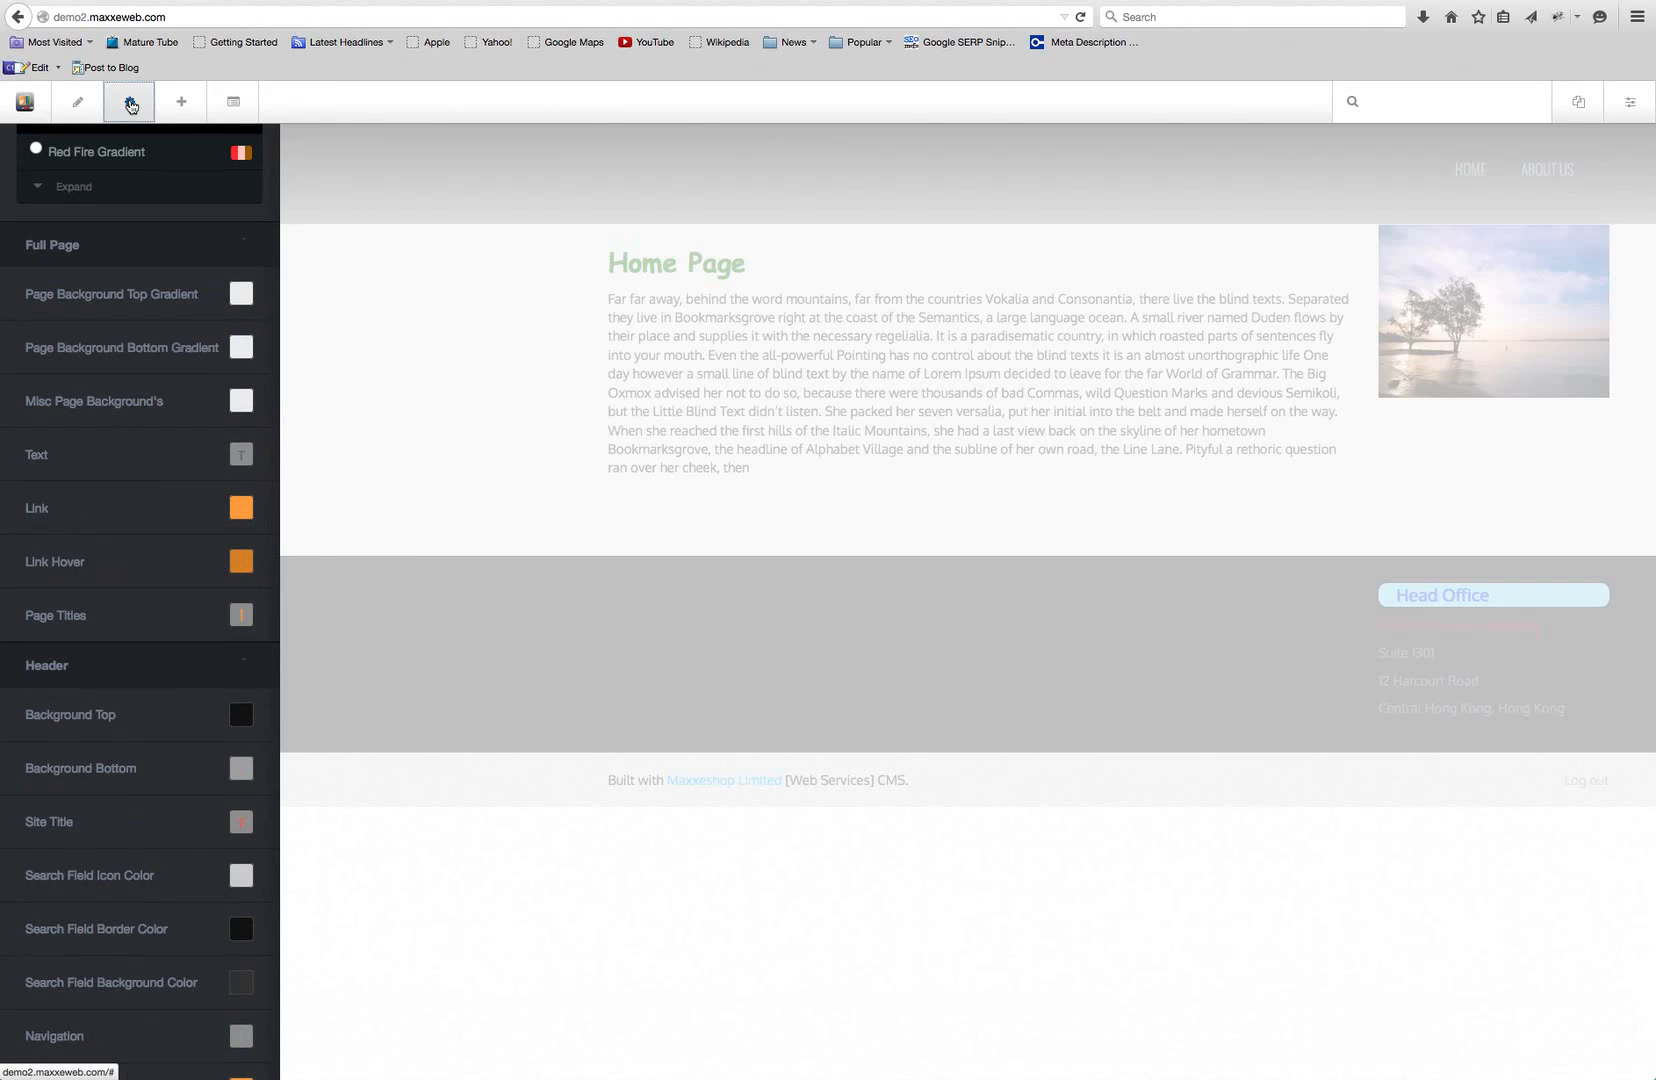